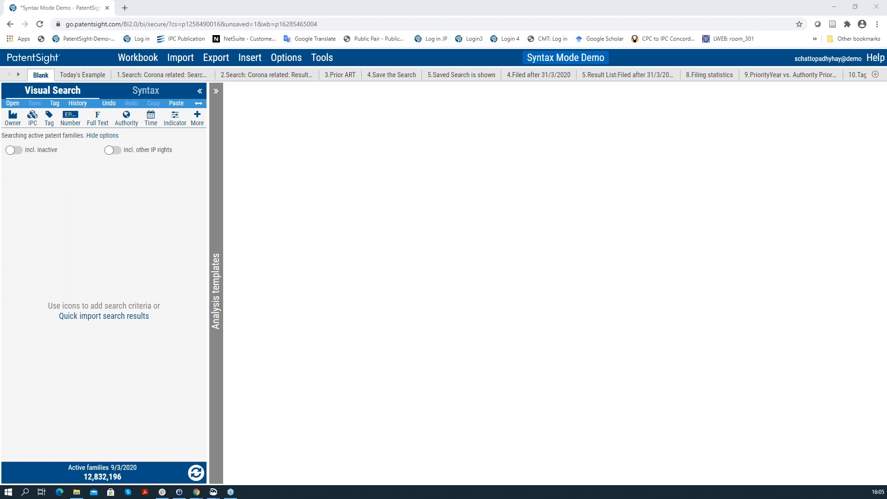
- Look over the available filter elements without adding one, and switch the search to Syntax mode
{"action": "left_click", "coordinate": [198, 119]}
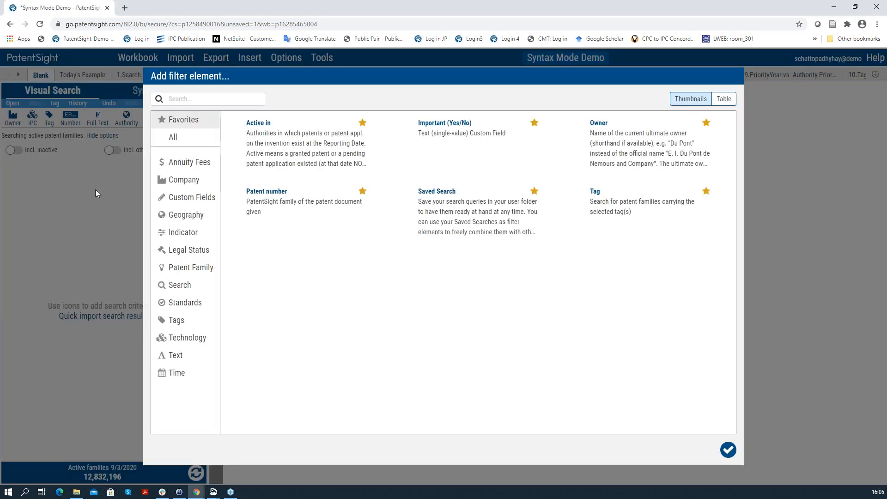
{"action": "left_click", "coordinate": [95, 189]}
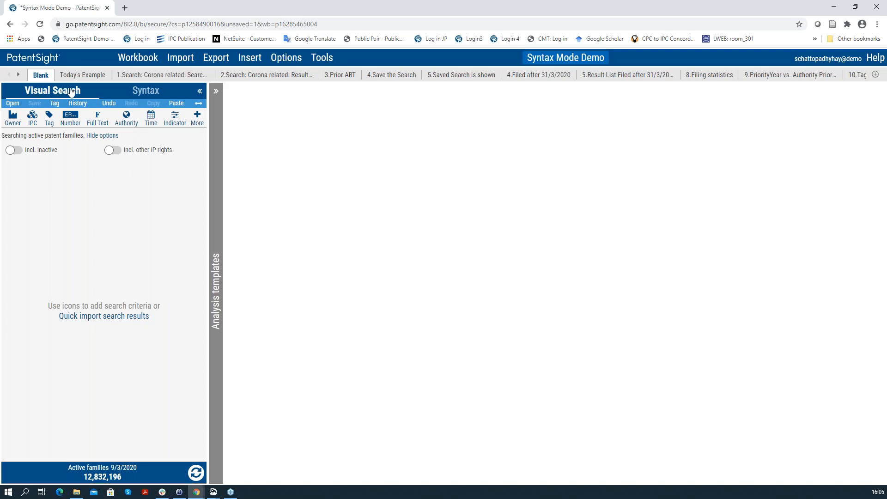
{"action": "left_click", "coordinate": [146, 92]}
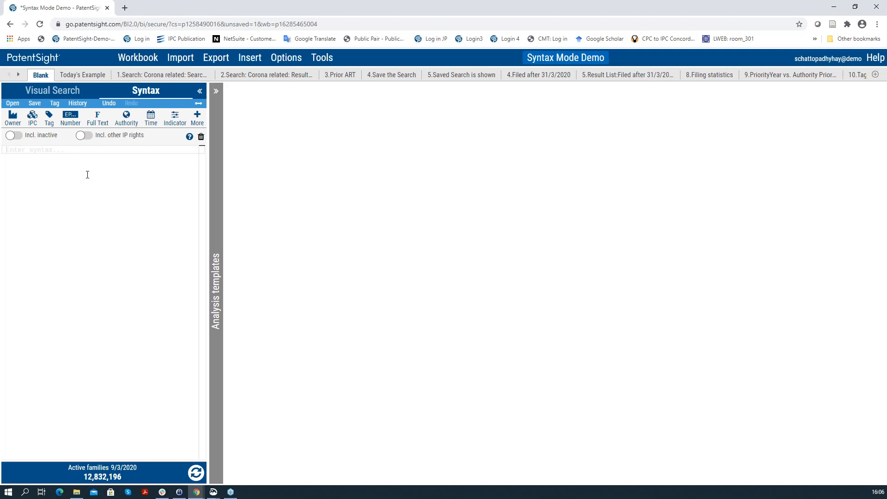
- Review the SARS and MERS example query on the Today's Example sheet and its syntax on the first Corona search sheet
{"action": "left_click", "coordinate": [90, 75]}
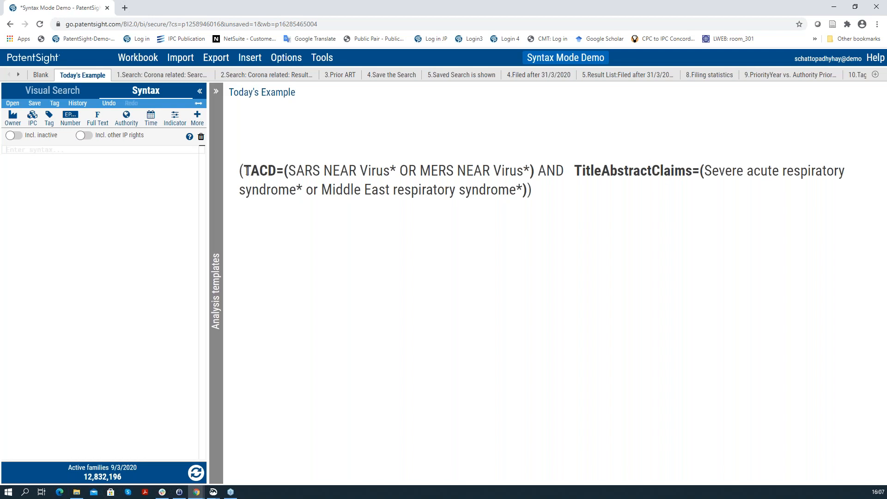
{"action": "left_click", "coordinate": [325, 186]}
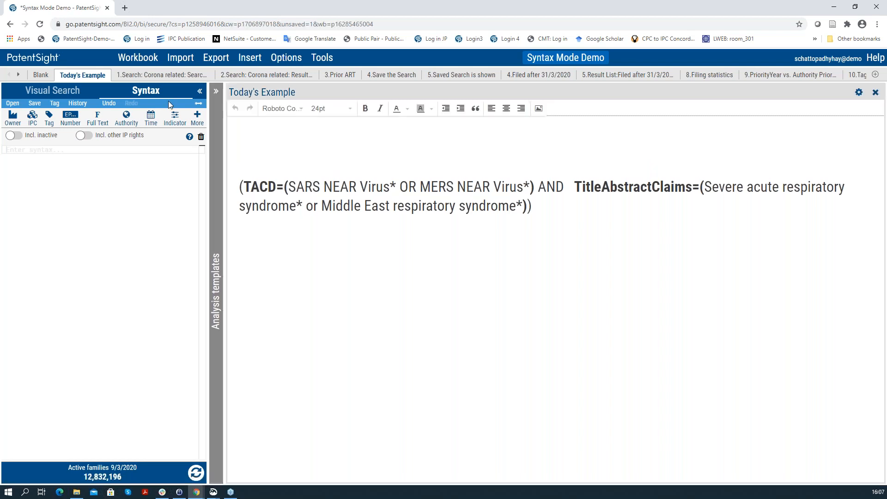
{"action": "left_click", "coordinate": [176, 76]}
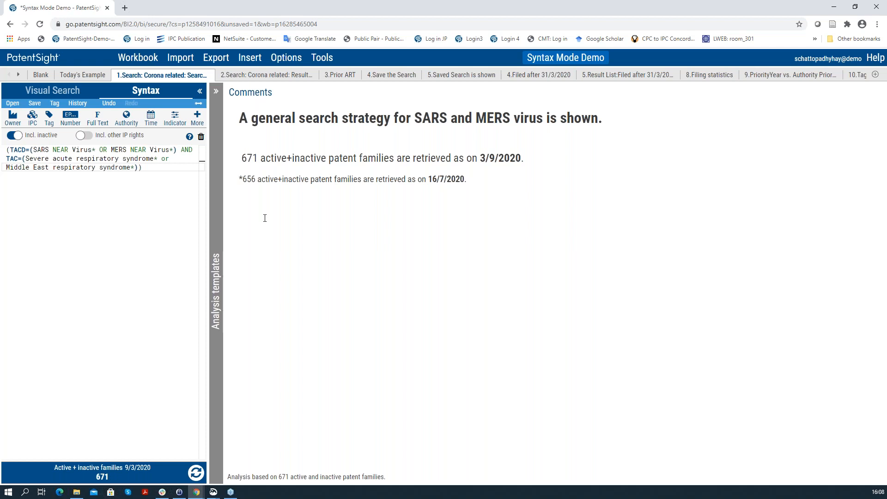
- Open document DE10161767.T1 from the second sheet's Corona result list and examine the highlighted search terms in its claims
{"action": "left_click", "coordinate": [295, 76]}
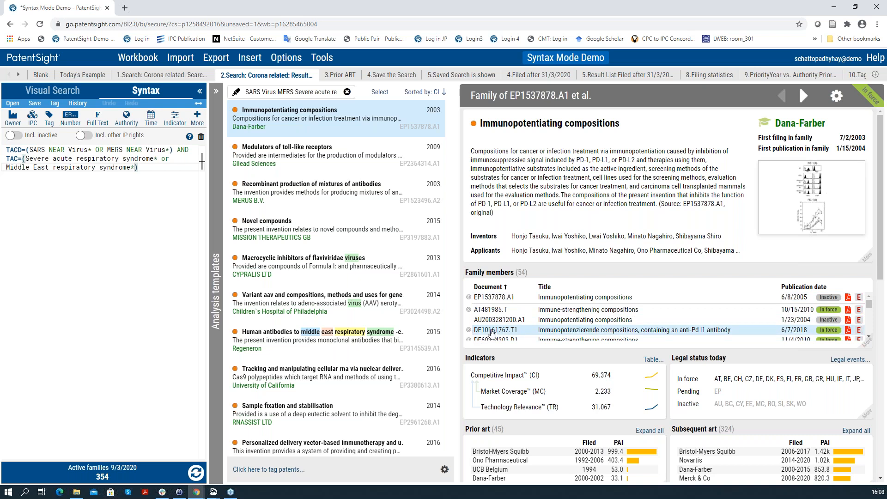
{"action": "left_click", "coordinate": [492, 331]}
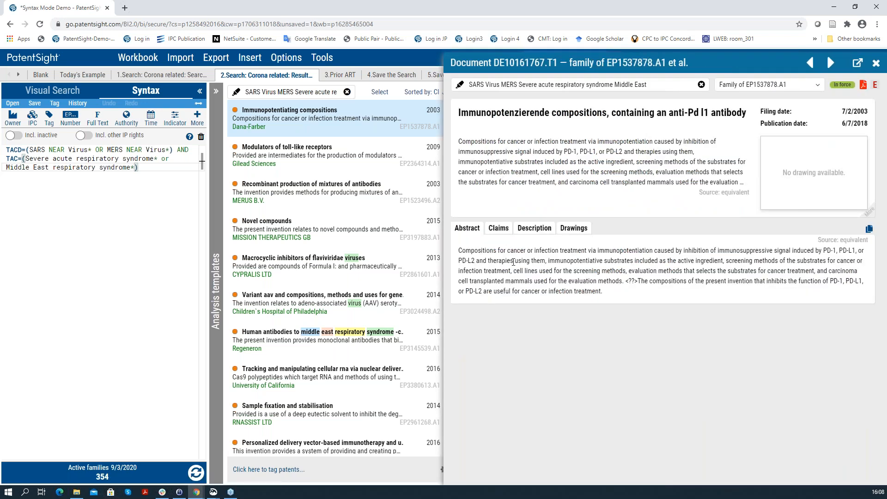
{"action": "left_click", "coordinate": [498, 231]}
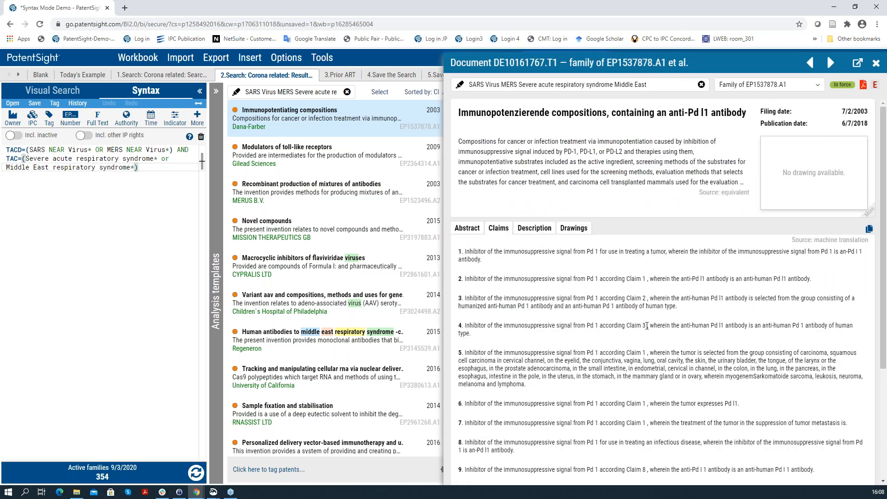
{"action": "scroll", "coordinate": [760, 401], "scroll_direction": "down", "scroll_amount": 5}
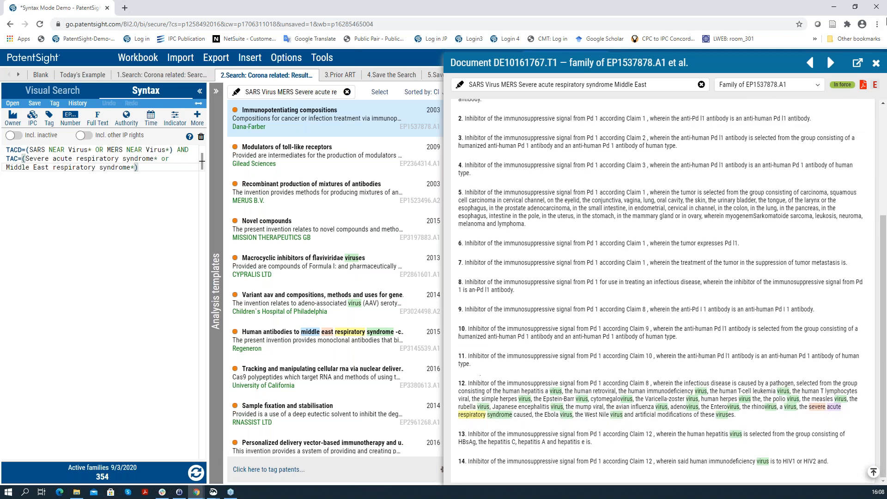
{"action": "left_click", "coordinate": [876, 63]}
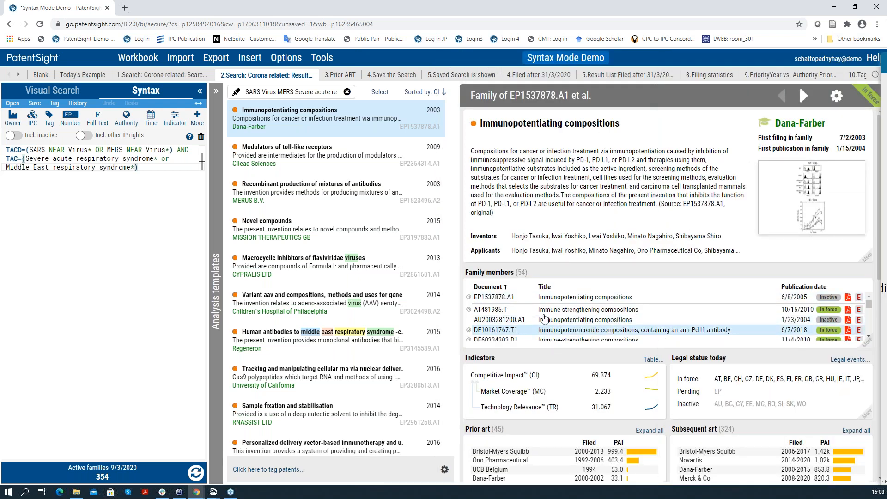
- Reopen document DE10161767.T1 and examine the highlighted search terms in its description
{"action": "left_click", "coordinate": [555, 329]}
{"action": "left_click", "coordinate": [535, 219]}
{"action": "scroll", "coordinate": [615, 390], "scroll_direction": "down", "scroll_amount": 1}
{"action": "scroll", "coordinate": [614, 390], "scroll_direction": "down", "scroll_amount": 15}
{"action": "scroll", "coordinate": [548, 243], "scroll_direction": "down", "scroll_amount": 15}
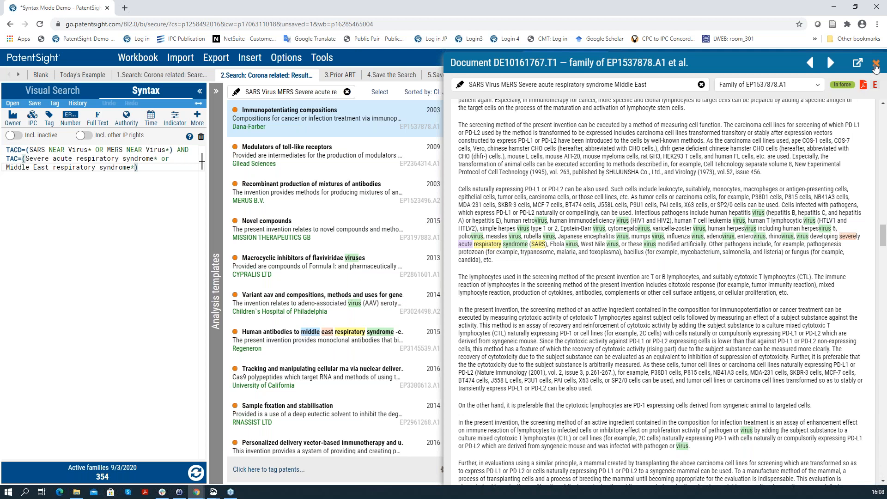
{"action": "left_click", "coordinate": [876, 66]}
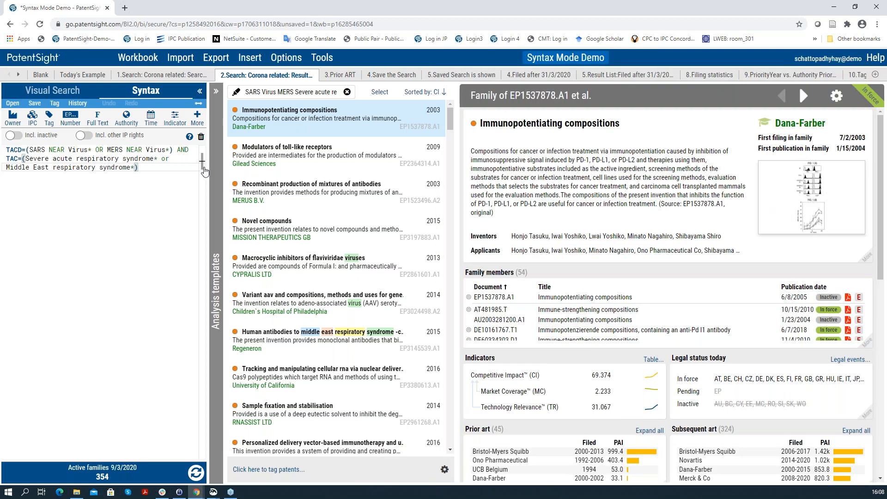
- On the 3.Prior ART sheet, enter "Fil" after the last AND in the query to list matching field names
{"action": "left_click", "coordinate": [340, 75]}
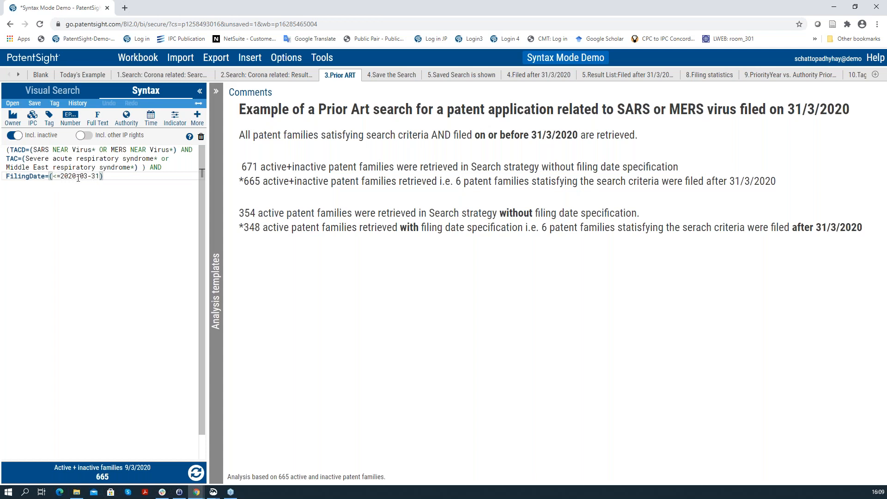
{"action": "left_click", "coordinate": [169, 169]}
{"action": "type", "text": "Fi"}
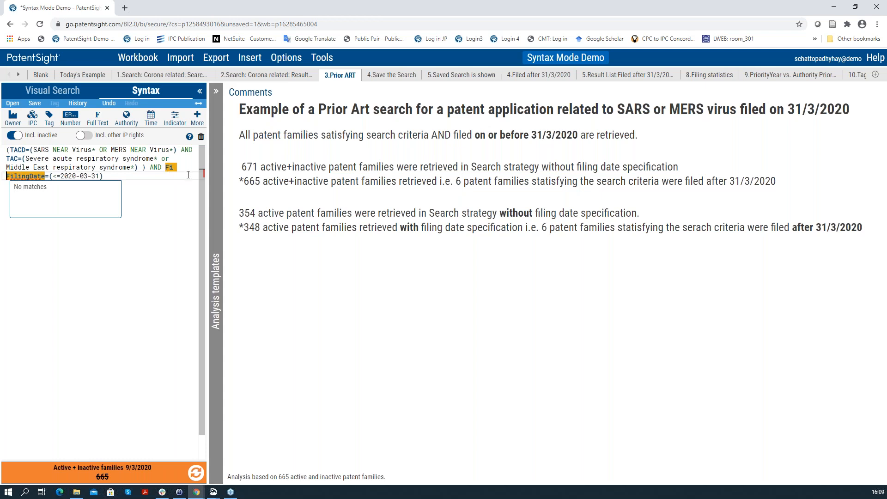
{"action": "left_click", "coordinate": [173, 168]}
{"action": "type", "text": "l"}
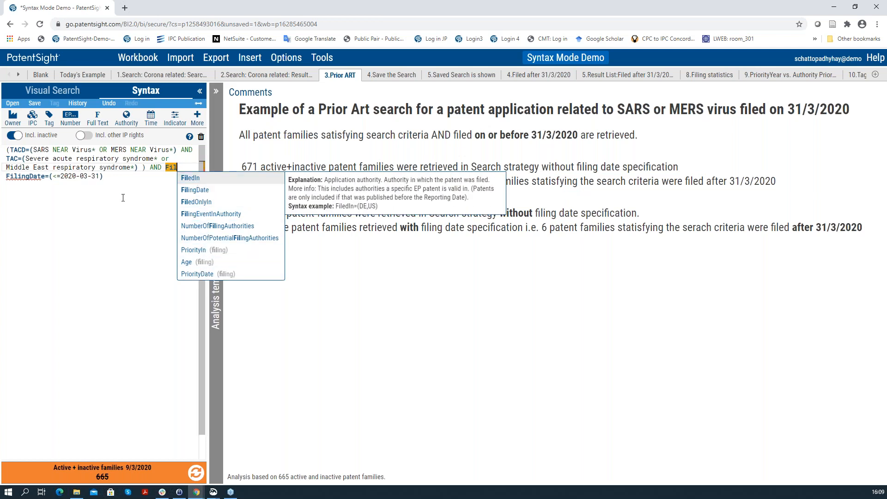
- Remove the partial "Fil" entry and the AND operator before FilingDate from the prior art query
{"action": "left_click", "coordinate": [155, 176]}
{"action": "left_click", "coordinate": [176, 169]}
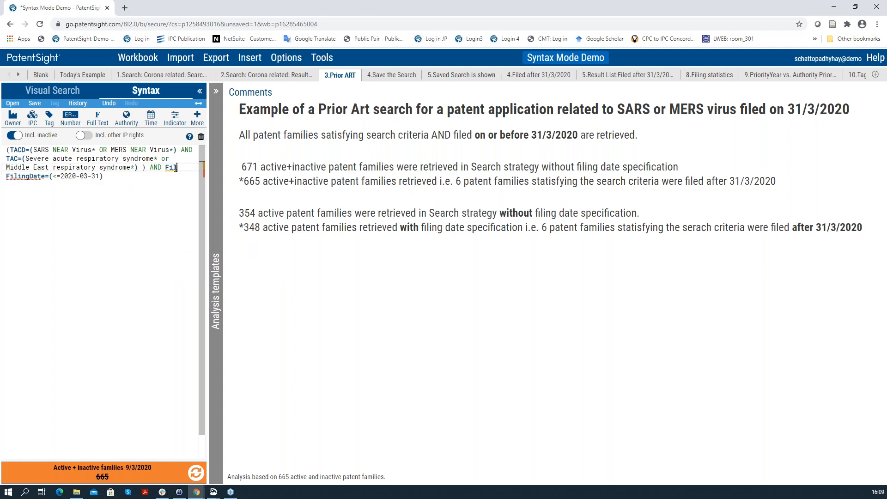
{"action": "key", "text": "BackSpace"}
{"action": "key", "text": "BackSpace"}
{"action": "key", "text": "BackSpace"}
{"action": "key", "text": "BackSpace"}
{"action": "key", "text": "BackSpace"}
{"action": "key", "text": "BackSpace"}
{"action": "key", "text": "BackSpace"}
{"action": "key", "text": "Delete"}
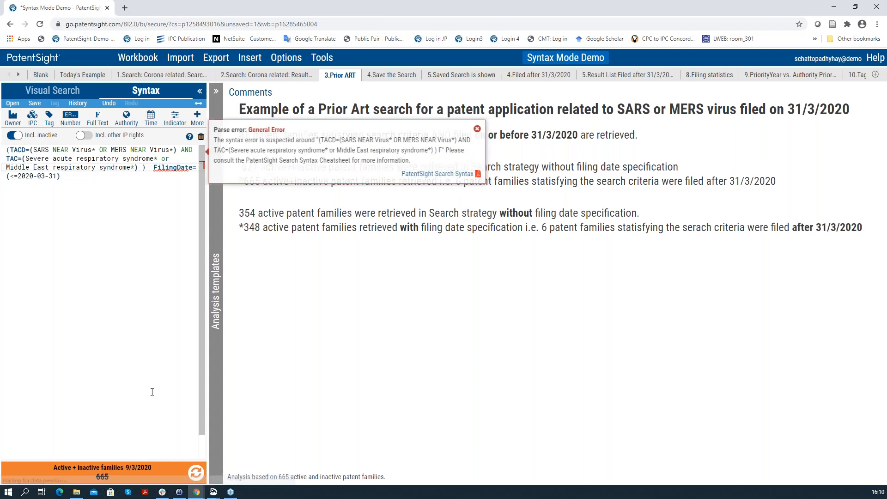
{"action": "left_click", "coordinate": [150, 200]}
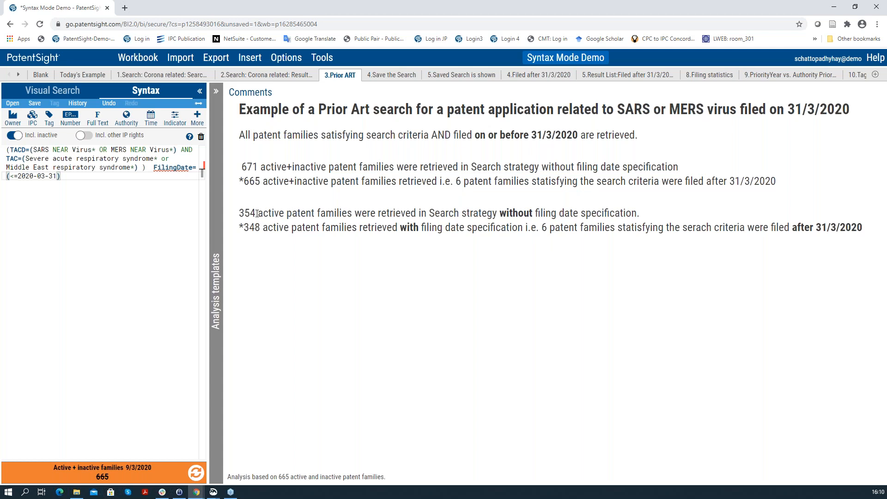
- Compare the query on the Corona result list sheet with the one on the 3.Prior ART sheet
{"action": "left_click", "coordinate": [267, 75]}
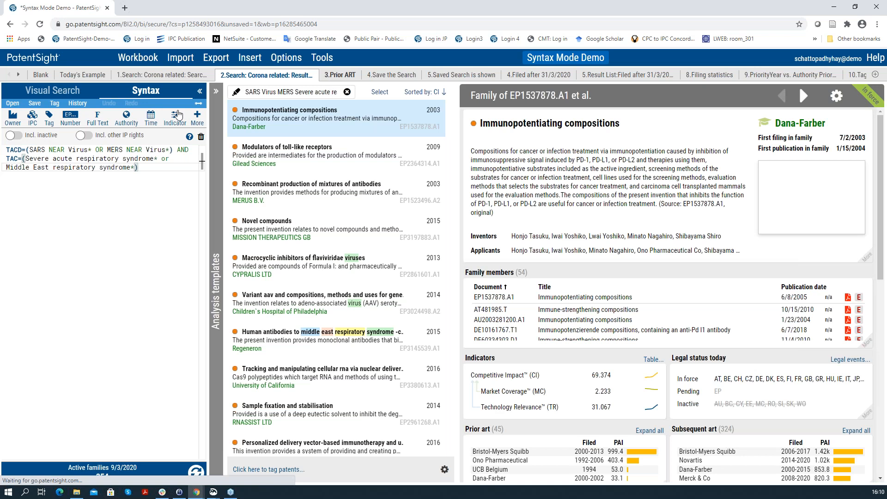
{"action": "left_click", "coordinate": [340, 75]}
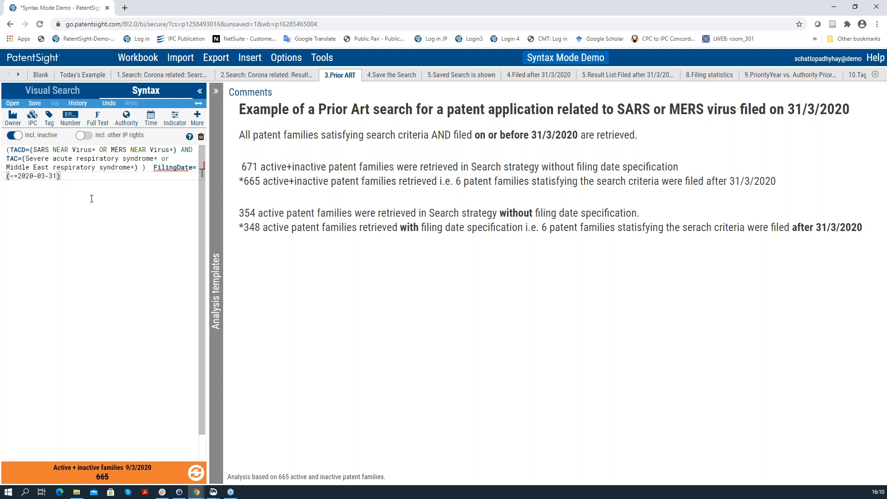
- View the saving options for the query on the 4.Save the Search sheet without saving it
{"action": "left_click", "coordinate": [375, 75]}
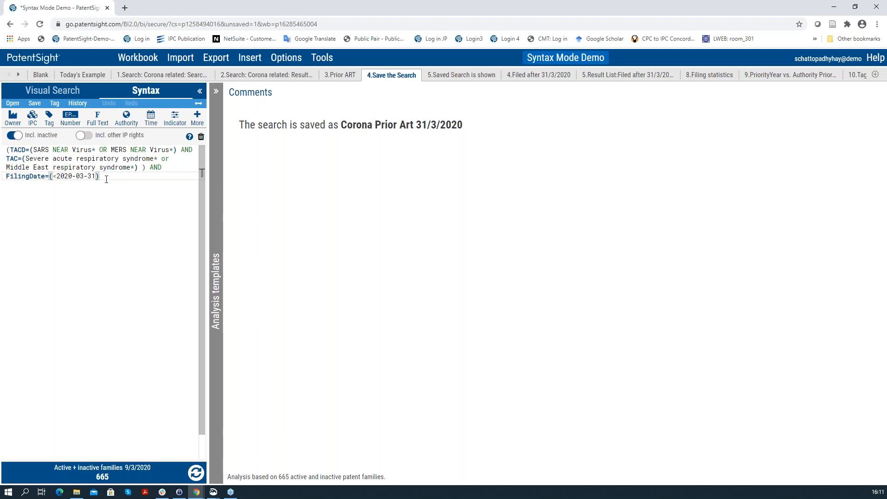
{"action": "left_click", "coordinate": [35, 104]}
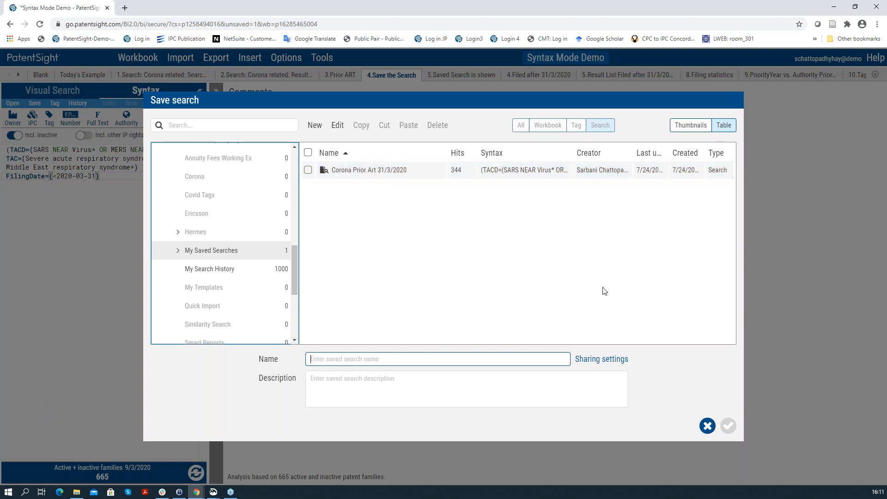
{"action": "left_click", "coordinate": [707, 425]}
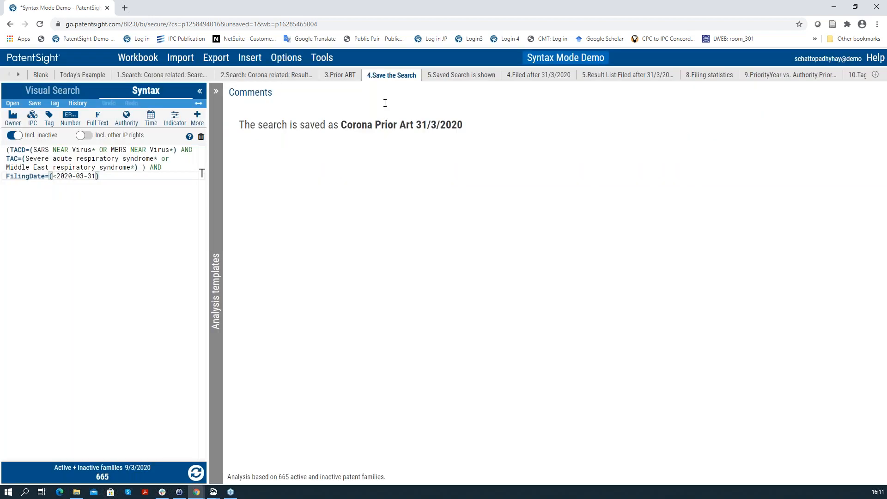
- Clear the saved search reference from the query on the 5.Saved Search is shown sheet
{"action": "left_click", "coordinate": [437, 75]}
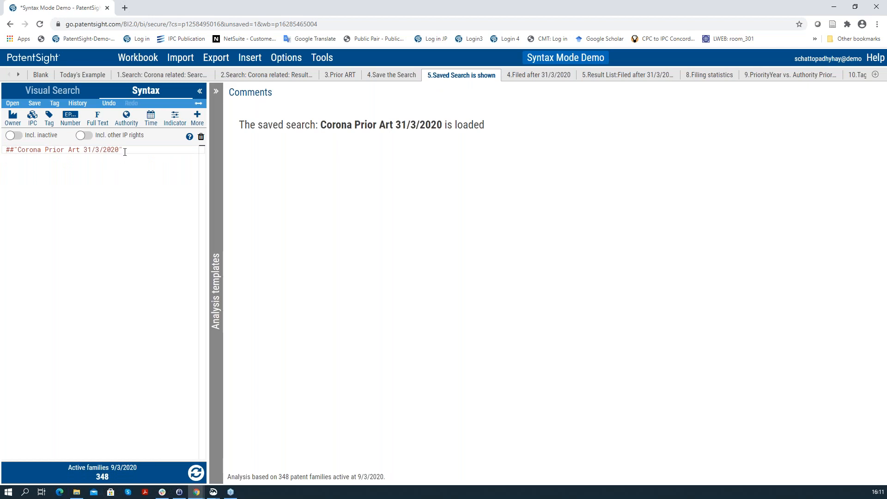
{"action": "mouse_move", "coordinate": [126, 151]}
{"action": "left_click", "coordinate": [126, 151]}
{"action": "key", "text": "BackSpace"}
{"action": "key", "text": "BackSpace"}
{"action": "key", "text": "BackSpace"}
{"action": "key", "text": "BackSpace"}
{"action": "key", "text": "BackSpace"}
{"action": "key", "text": "BackSpace"}
{"action": "key", "text": "BackSpace"}
{"action": "key", "text": "BackSpace"}
{"action": "key", "text": "BackSpace"}
{"action": "key", "text": "BackSpace"}
{"action": "key", "text": "BackSpace"}
{"action": "key", "text": "BackSpace"}
{"action": "key", "text": "BackSpace"}
{"action": "key", "text": "BackSpace"}
{"action": "key", "text": "BackSpace"}
{"action": "key", "text": "BackSpace"}
{"action": "key", "text": "BackSpace"}
{"action": "key", "text": "BackSpace"}
{"action": "key", "text": "BackSpace"}
{"action": "key", "text": "BackSpace"}
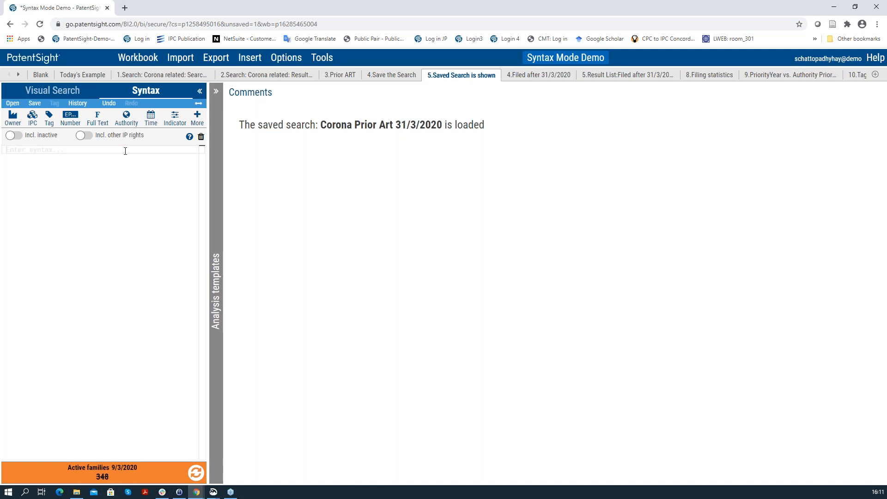
- Insert the saved search "Corona Prior Art 31/3/2020" into the query using the ## prefix and run it
{"action": "type", "text": "##"}
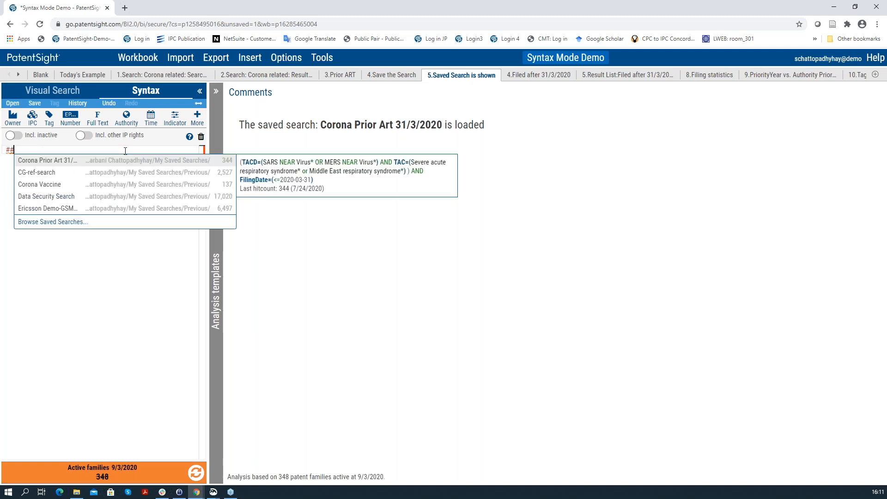
{"action": "left_click", "coordinate": [63, 160]}
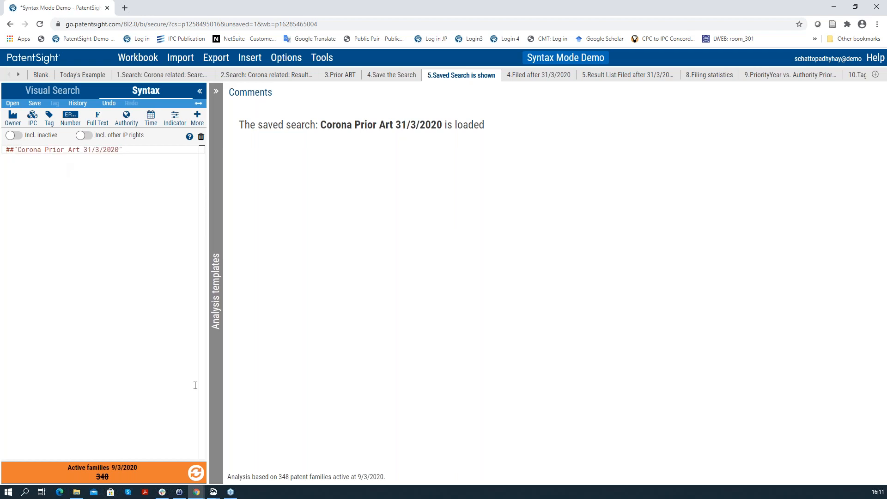
{"action": "left_click", "coordinate": [197, 474]}
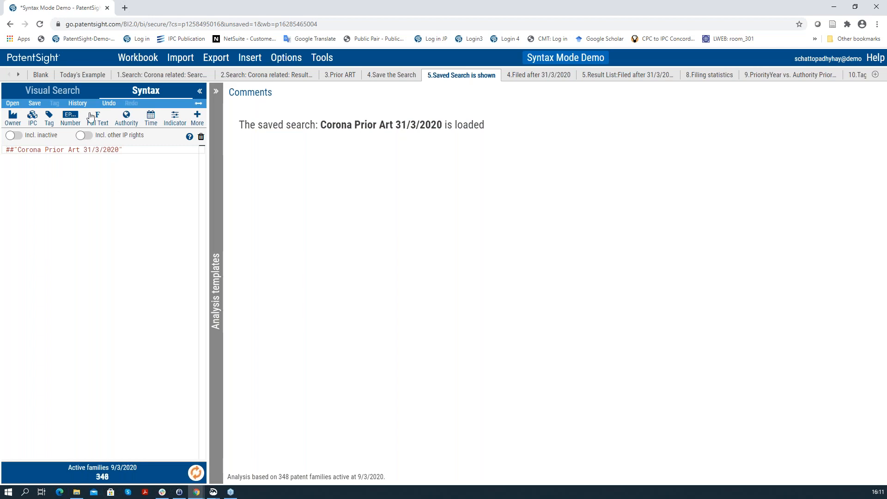
- Show the query in Visual Search mode, refresh the results and view the explanation of the Saved Search element
{"action": "left_click", "coordinate": [57, 93]}
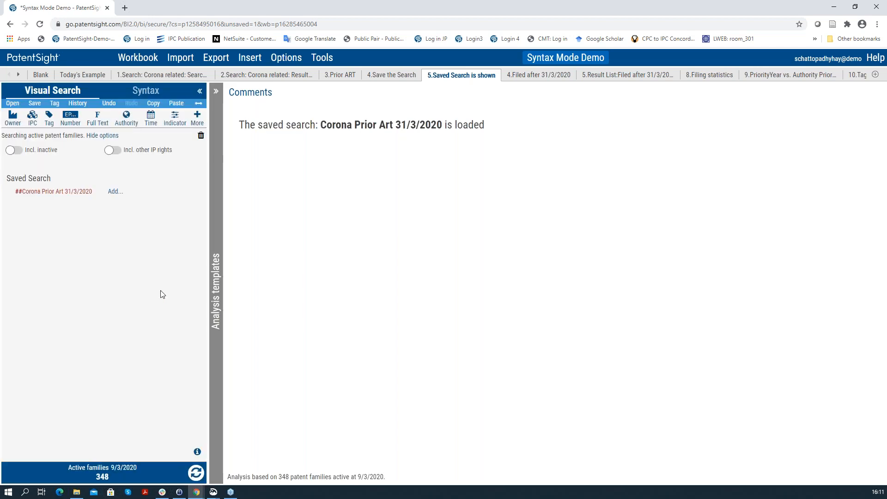
{"action": "left_click", "coordinate": [199, 475]}
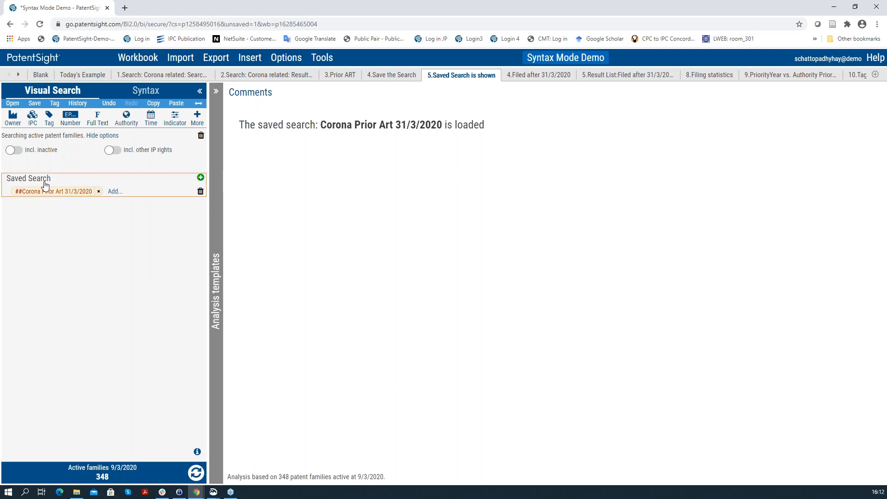
{"action": "mouse_move", "coordinate": [24, 182]}
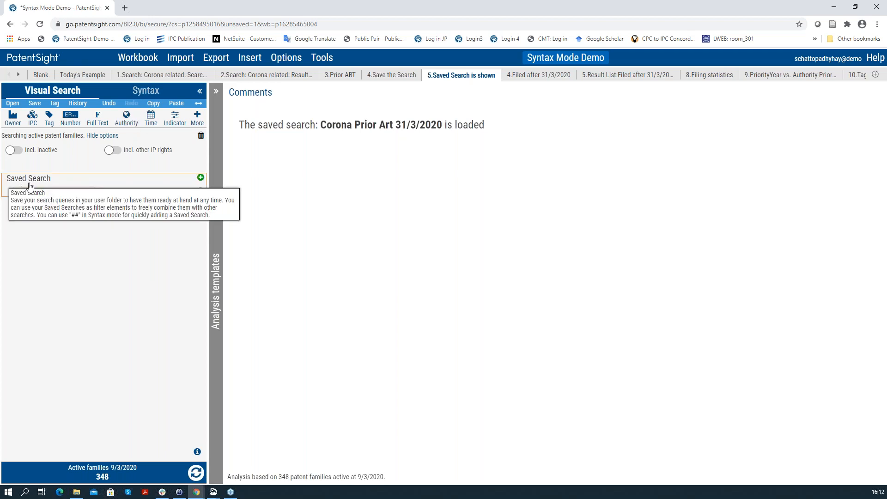
- View the saved searches available for opening and close the list without loading one
{"action": "left_click", "coordinate": [11, 104]}
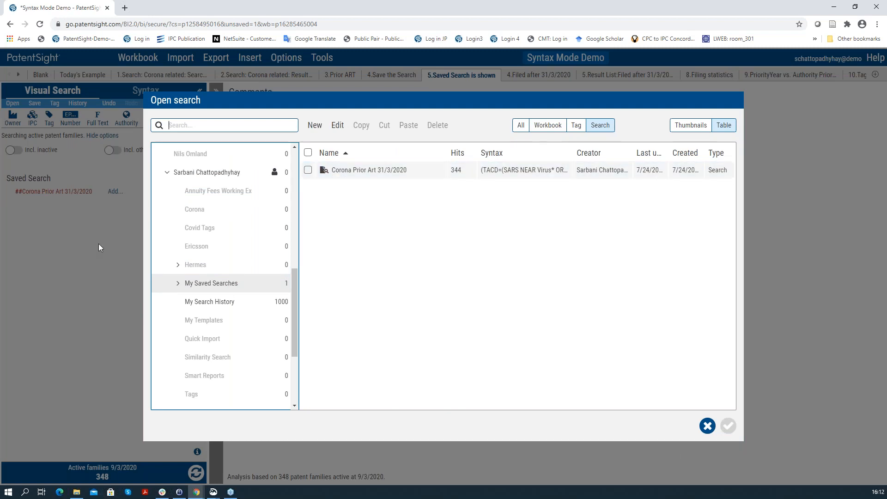
{"action": "left_click", "coordinate": [708, 426]}
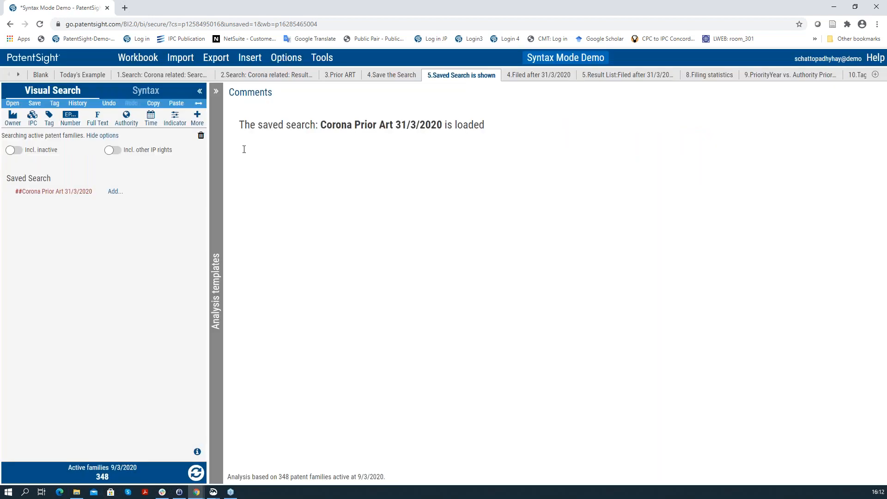
- Try adding a second Saved Search filter element to the query, remove it while still empty and refresh the results
{"action": "left_click", "coordinate": [197, 117]}
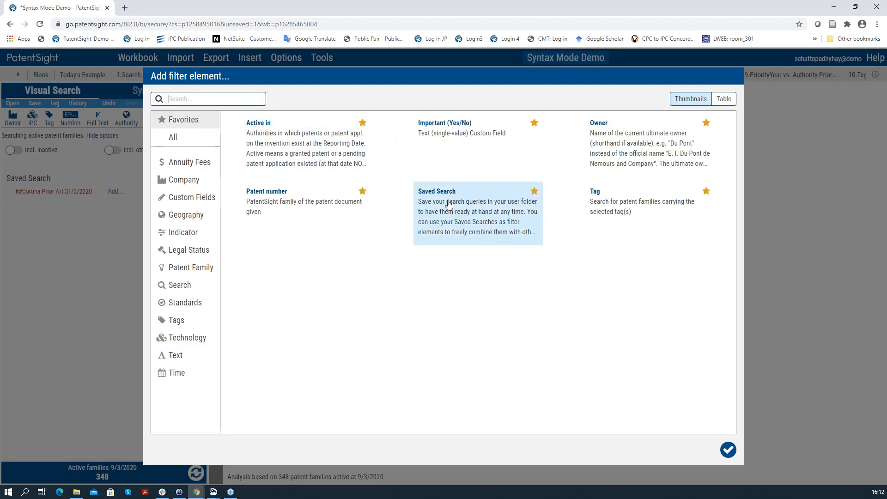
{"action": "left_click", "coordinate": [470, 212]}
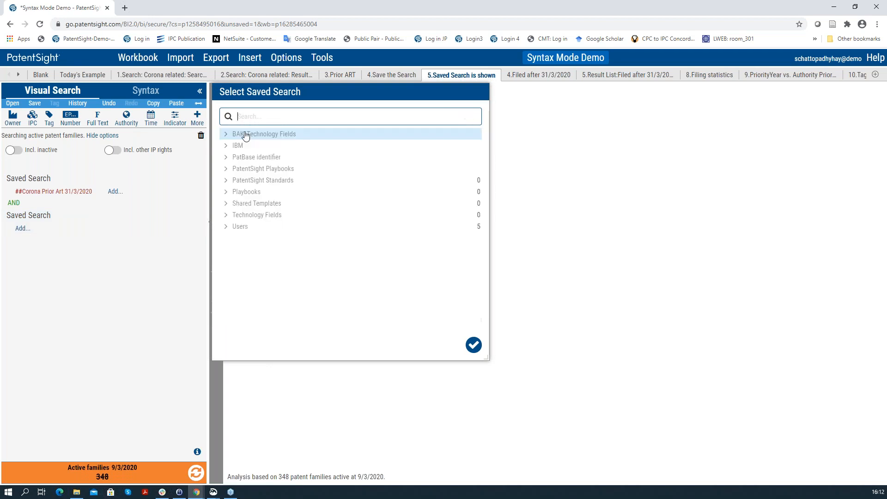
{"action": "left_click", "coordinate": [474, 346]}
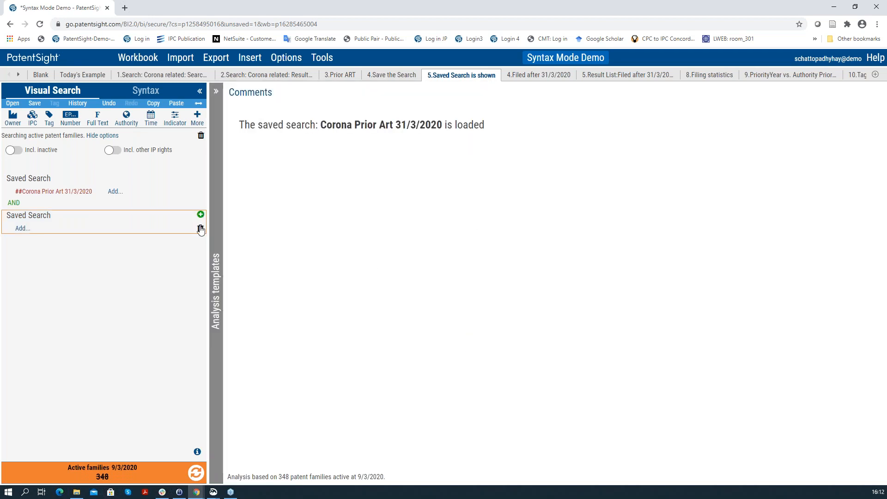
{"action": "left_click", "coordinate": [200, 227]}
{"action": "left_click", "coordinate": [196, 473]}
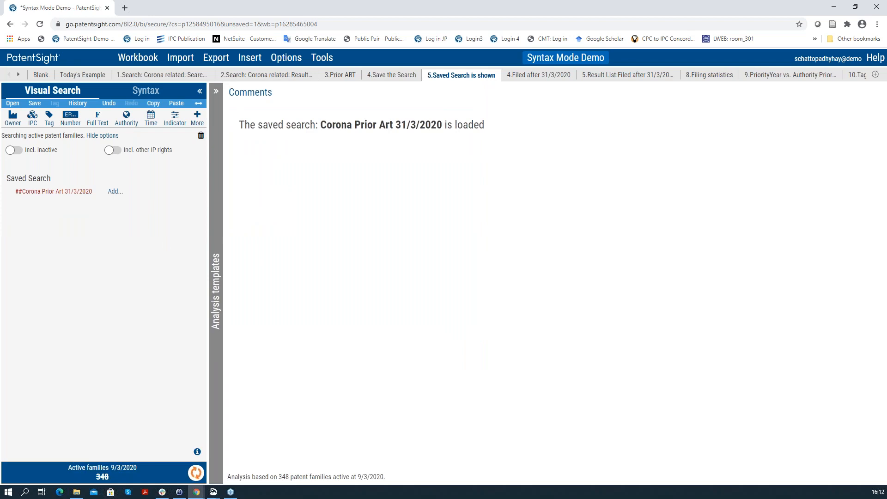
- Review the query on the 4.Filed after 31/3/2020 sheet and go through each patent family in its result list sheet
{"action": "left_click", "coordinate": [530, 78]}
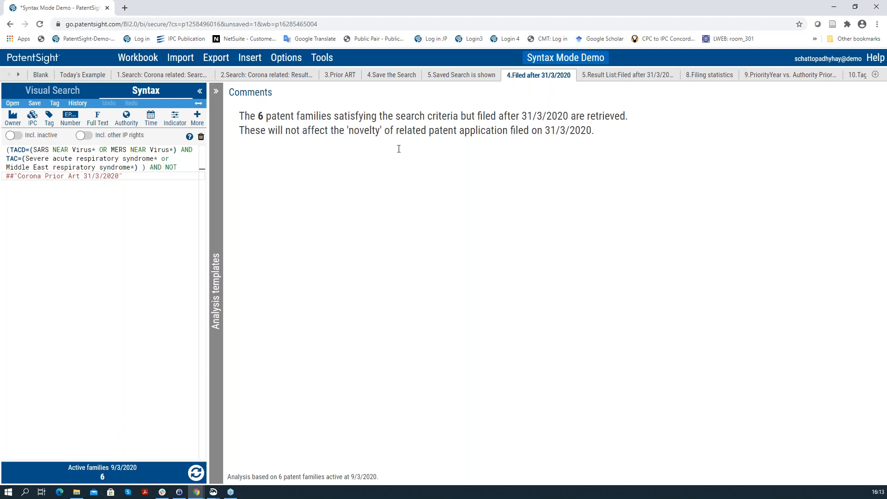
{"action": "left_click", "coordinate": [603, 76]}
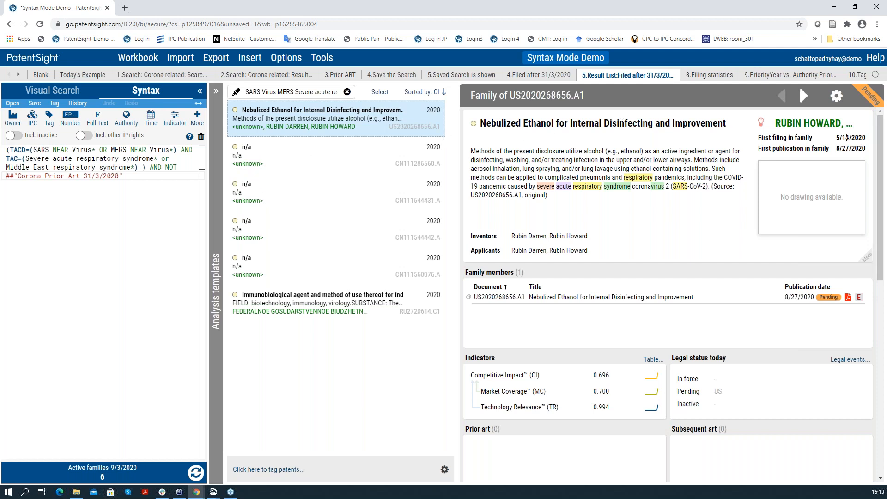
{"action": "left_click", "coordinate": [367, 161]}
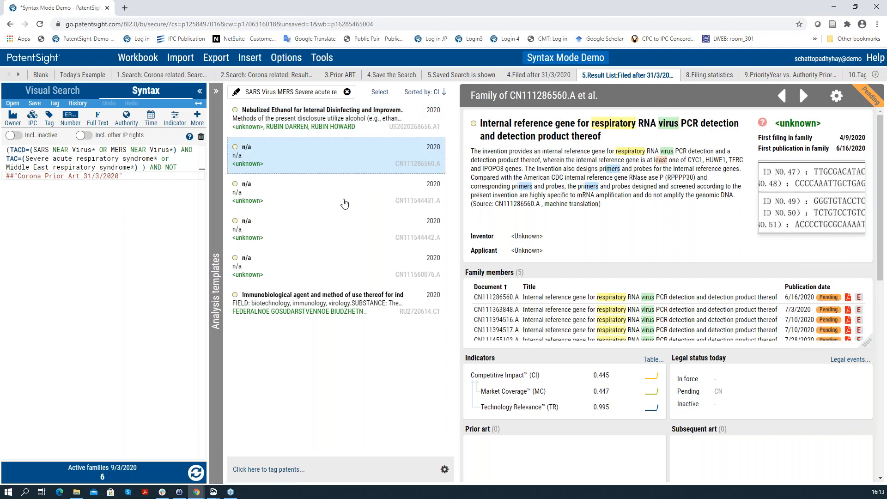
{"action": "left_click", "coordinate": [347, 194]}
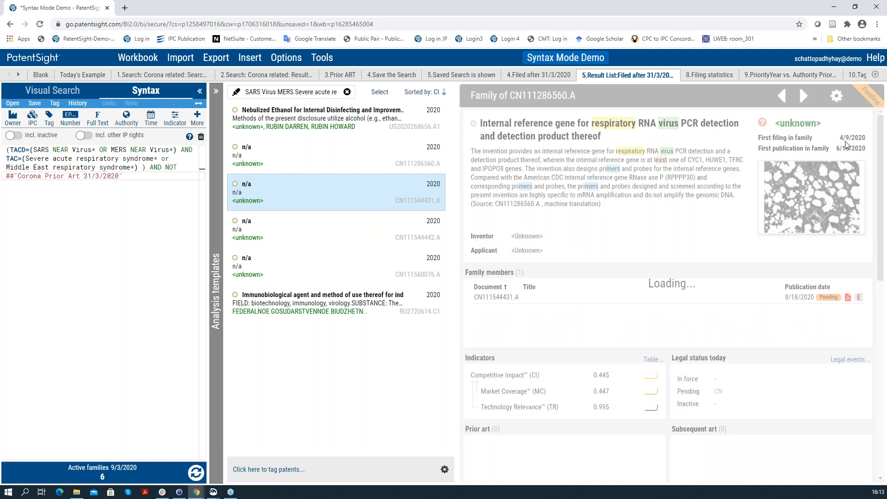
{"action": "left_click", "coordinate": [385, 228]}
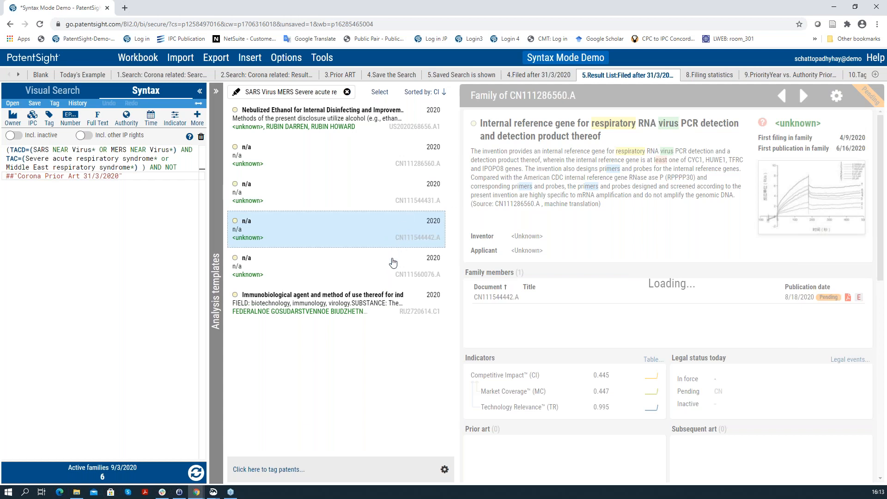
{"action": "left_click", "coordinate": [389, 261]}
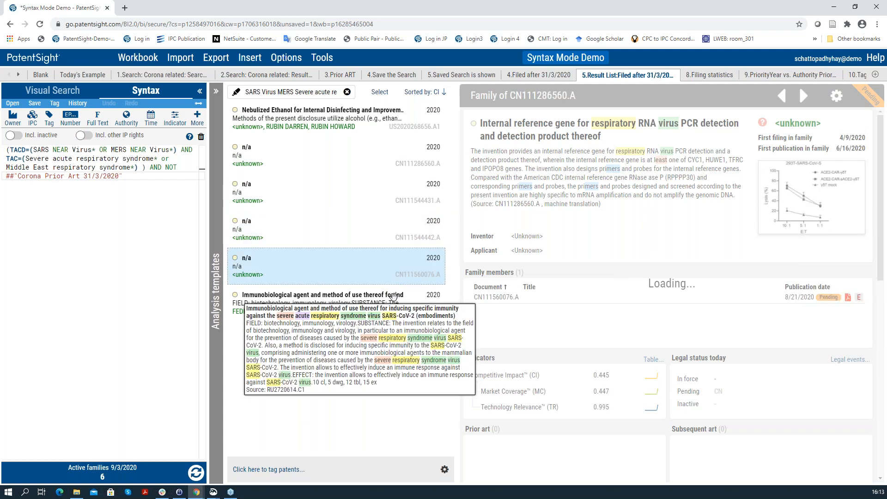
{"action": "left_click", "coordinate": [393, 296]}
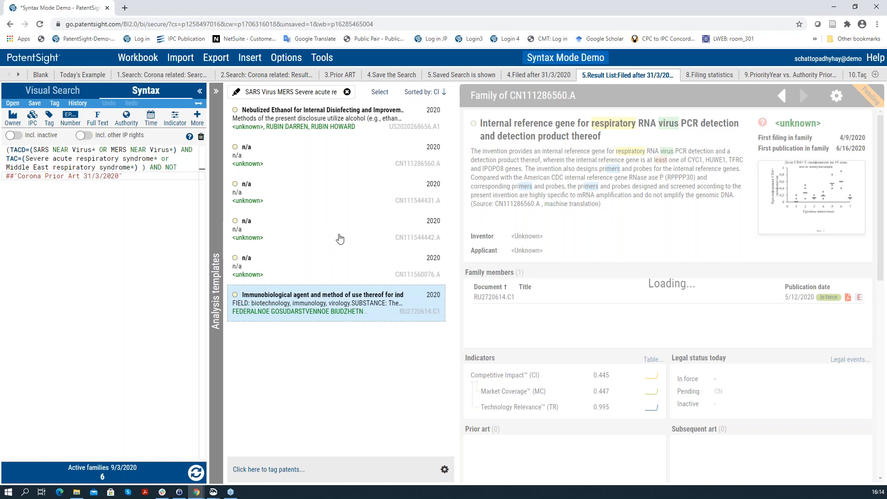
- View the filing year chart on the 8.Filing statistics sheet and the bubble chart on the 9.PriorityYear vs. Authority sheet, dismissing any error notice
{"action": "left_click", "coordinate": [713, 76]}
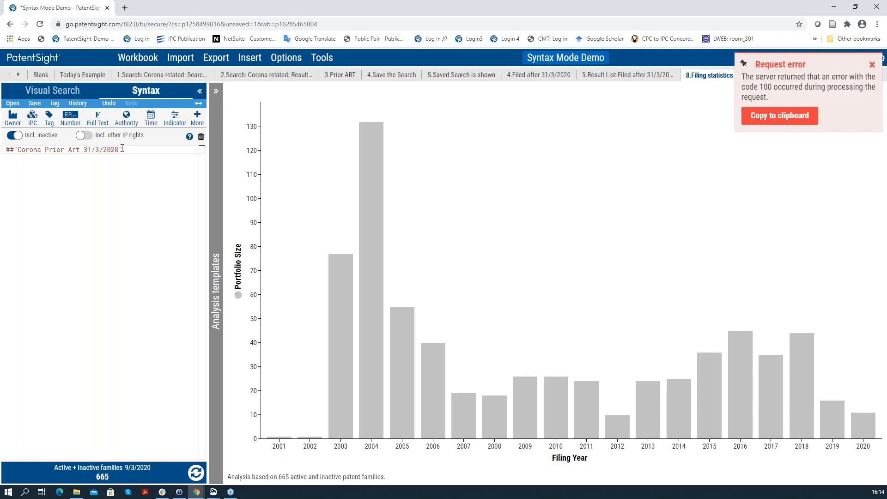
{"action": "left_click", "coordinate": [873, 65]}
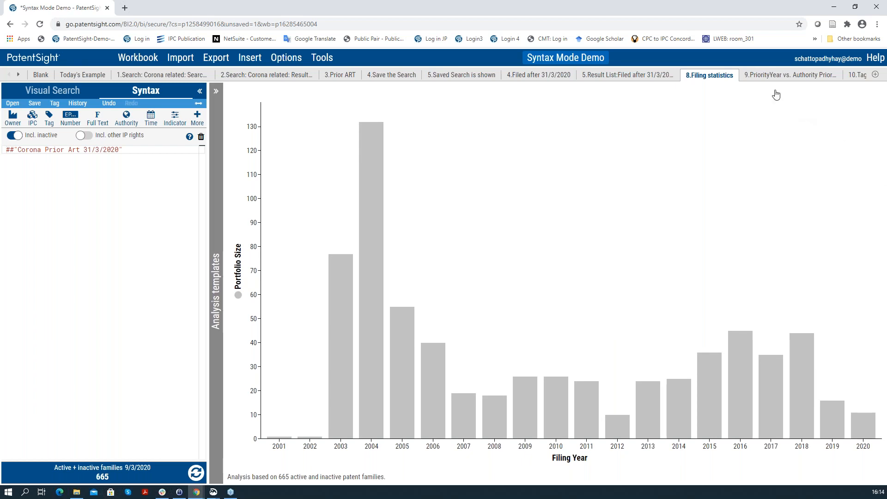
{"action": "left_click", "coordinate": [762, 78]}
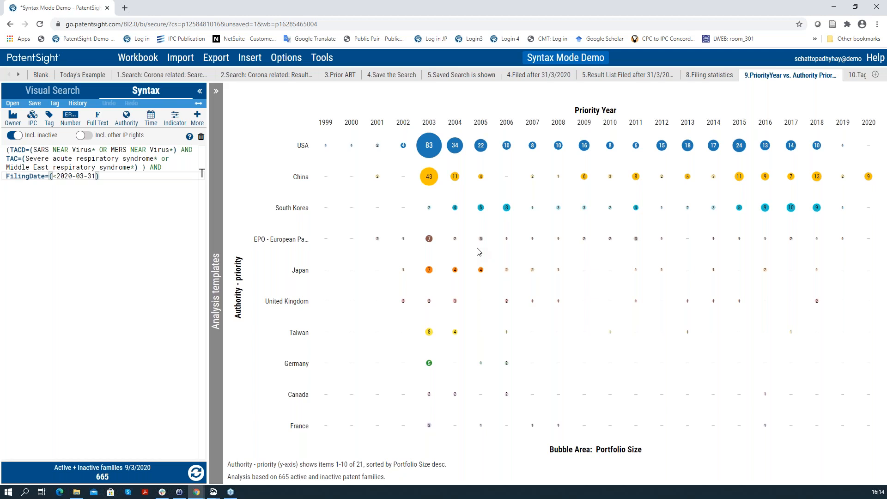
{"action": "mouse_move", "coordinate": [431, 174]}
- Show the tag query of the 10.Tagging and Search sheet in Visual Search mode
{"action": "left_click", "coordinate": [18, 74]}
{"action": "left_click", "coordinate": [460, 75]}
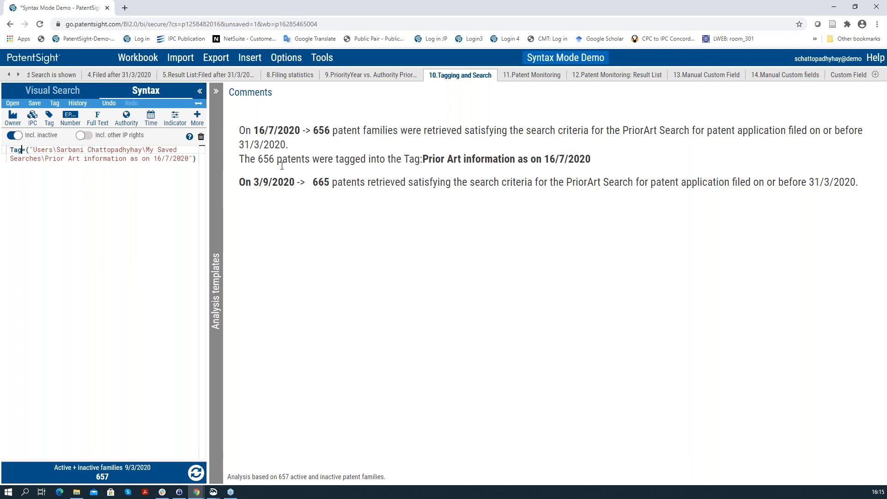
{"action": "left_click", "coordinate": [65, 94]}
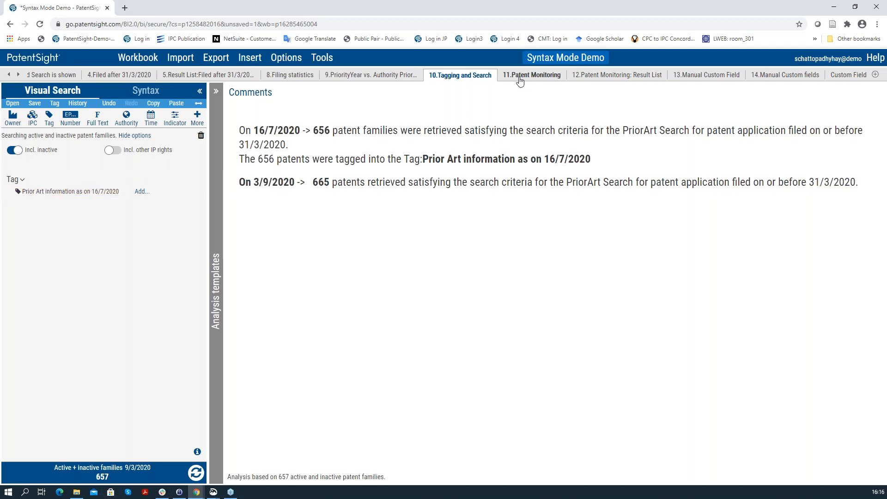
- Review the query on the 11.Patent Monitoring sheet and inspect the Bluewillow Biologics and Roche patent families in the monitoring result list
{"action": "left_click", "coordinate": [519, 76]}
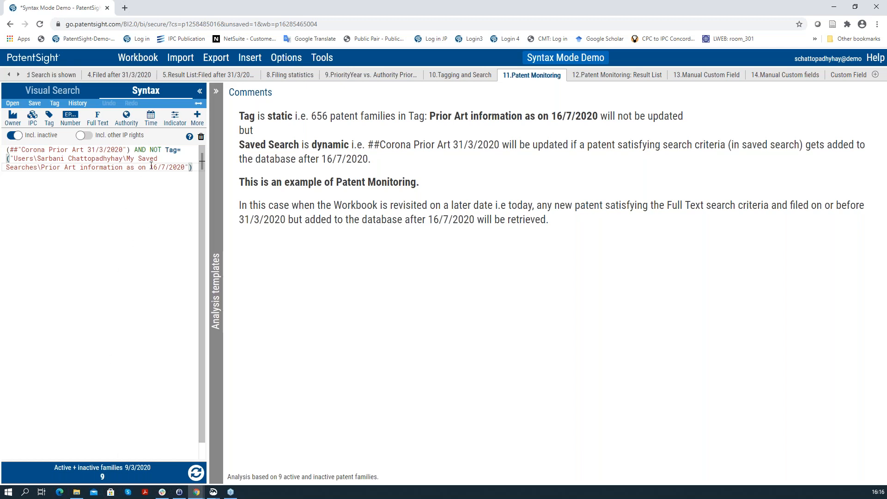
{"action": "mouse_move", "coordinate": [171, 152]}
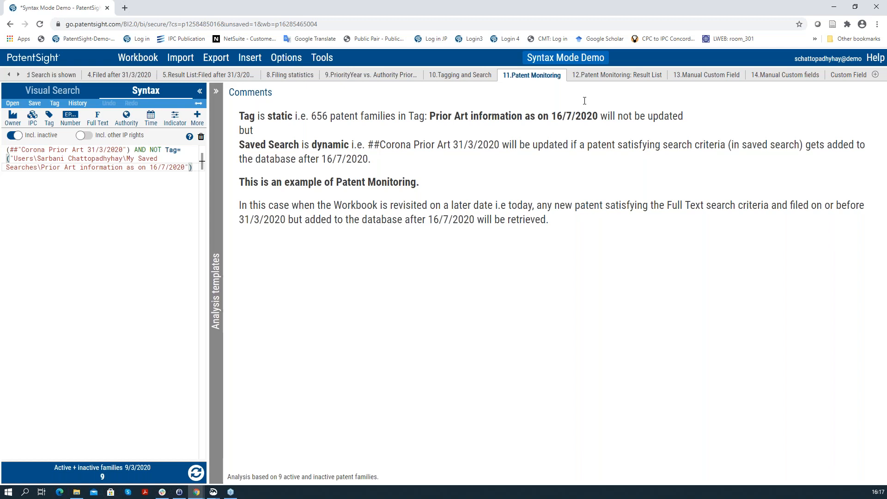
{"action": "left_click", "coordinate": [594, 78]}
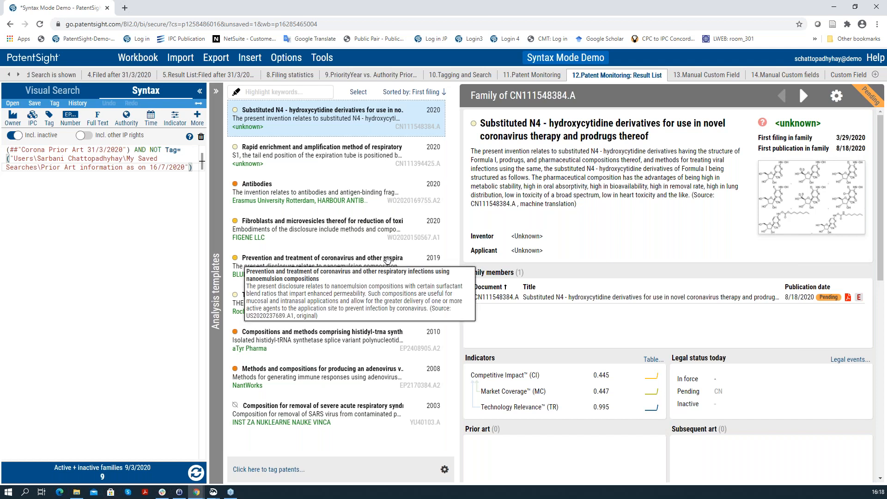
{"action": "left_click", "coordinate": [387, 260]}
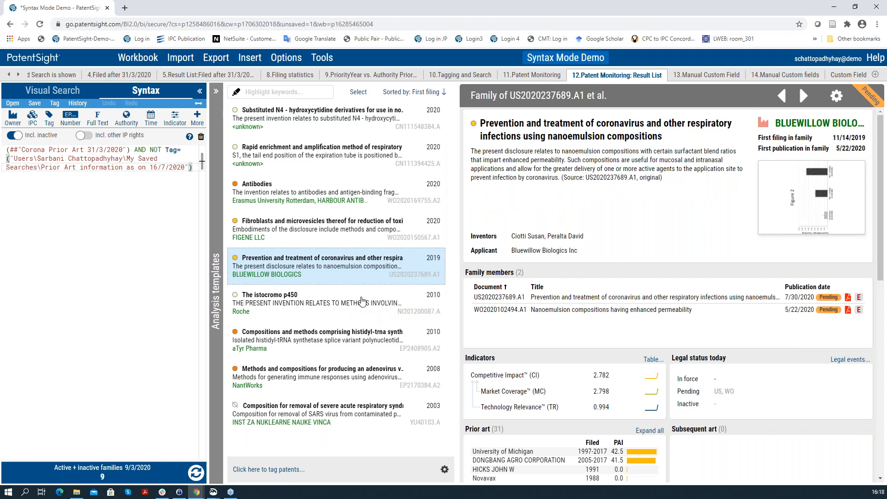
{"action": "left_click", "coordinate": [362, 302]}
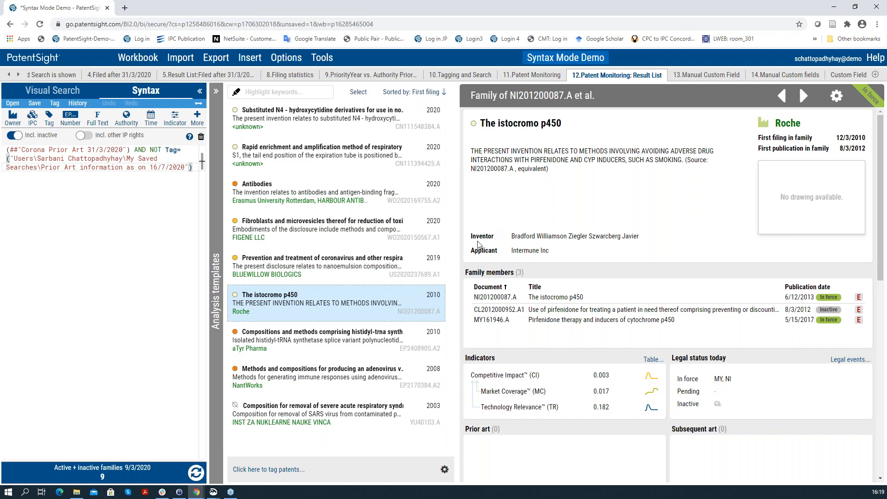
- Open the aTyr Pharma histidyl-tRNA synthetase family, enlarge its family members list and look through the documents
{"action": "left_click", "coordinate": [407, 338]}
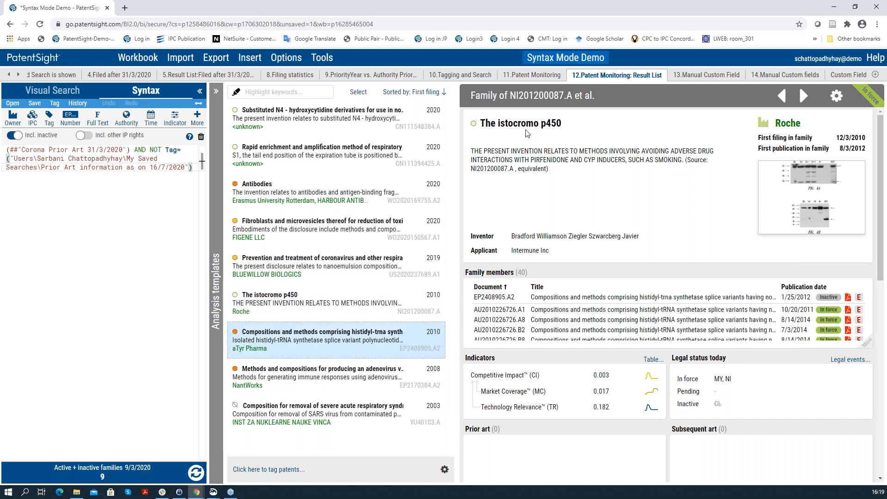
{"action": "left_click", "coordinate": [867, 347]}
{"action": "scroll", "coordinate": [790, 368], "scroll_direction": "down", "scroll_amount": 1}
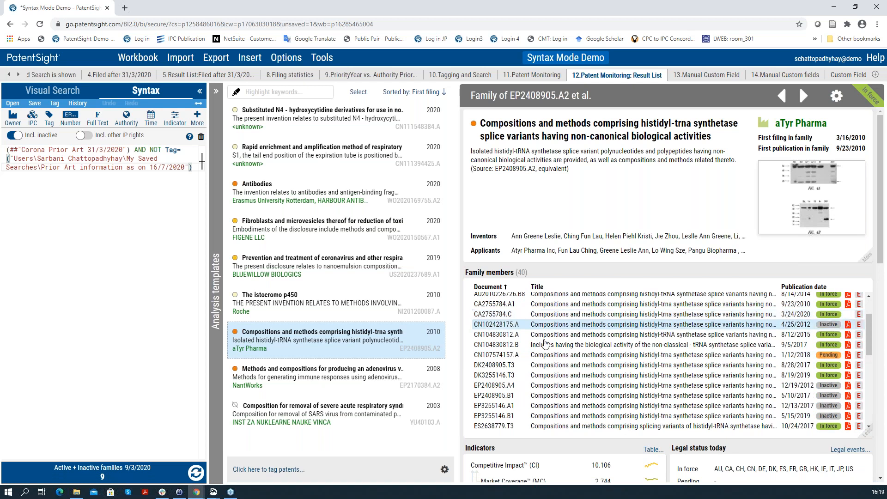
- Check the family members and publication dates of the NantWorks adenovirus vector family and open the 2003 SARS virus removal family
{"action": "key", "text": "Down"}
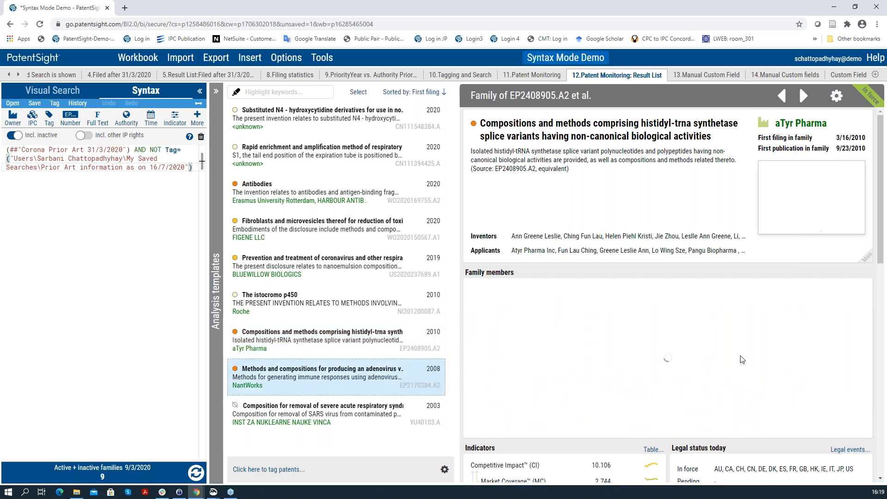
{"action": "scroll", "coordinate": [801, 368], "scroll_direction": "down", "scroll_amount": 2}
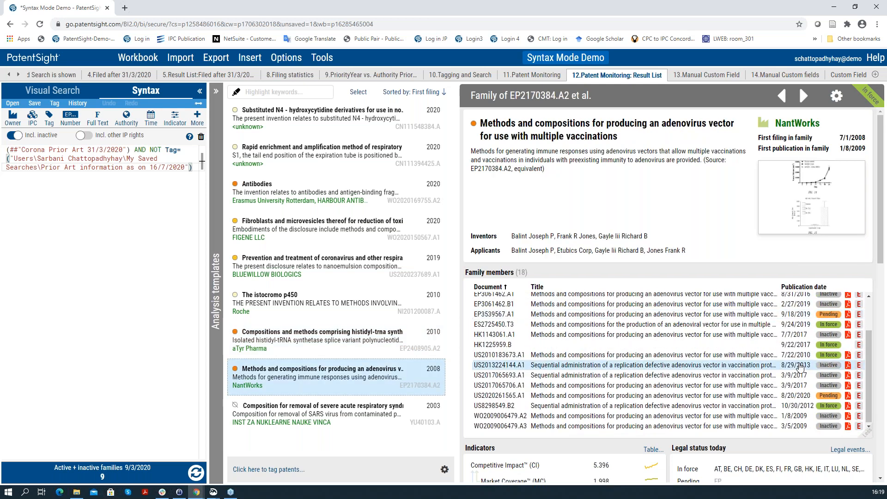
{"action": "scroll", "coordinate": [803, 380], "scroll_direction": "up", "scroll_amount": 1}
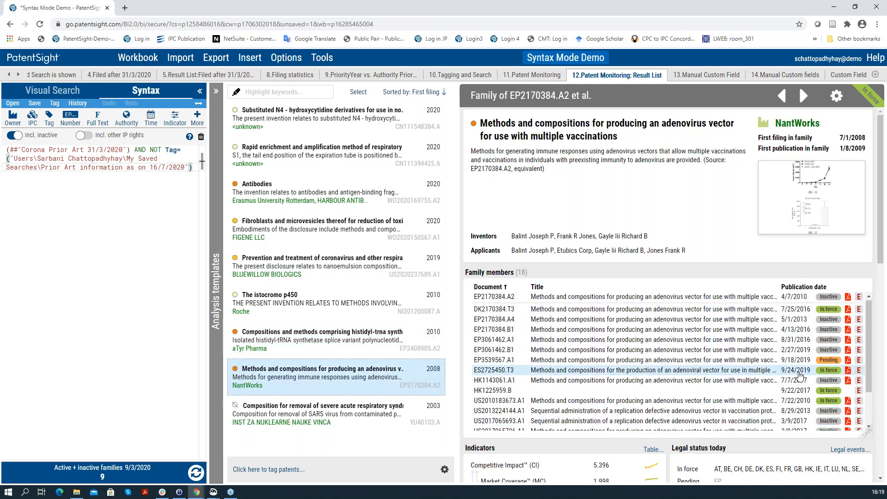
{"action": "scroll", "coordinate": [802, 378], "scroll_direction": "down", "scroll_amount": 2}
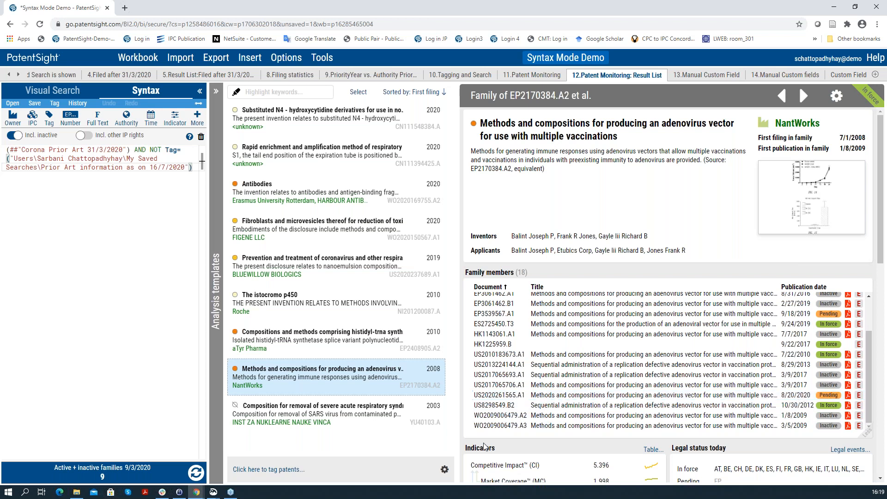
{"action": "left_click", "coordinate": [388, 406]}
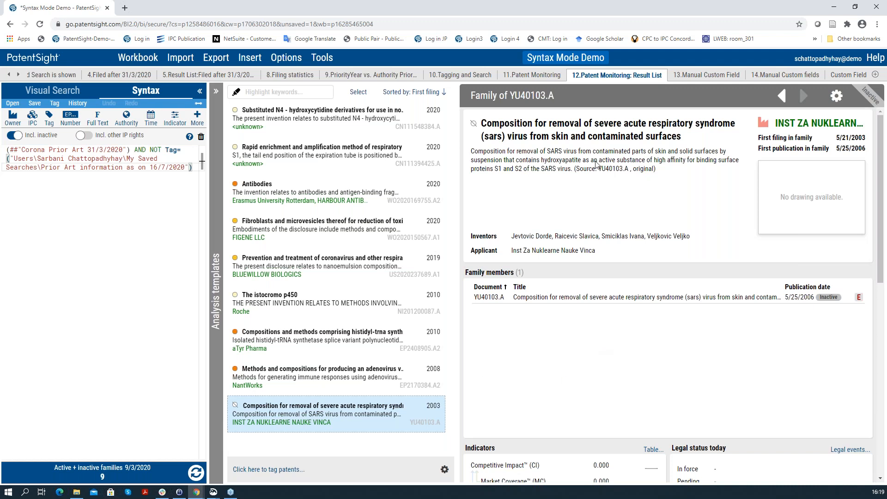
- Read the 13.Manual Custom Field sheet and view the Custom Fields section of the Immunopotentiating compositions family on the 14.Manual Custom fields sheet
{"action": "left_click", "coordinate": [676, 79]}
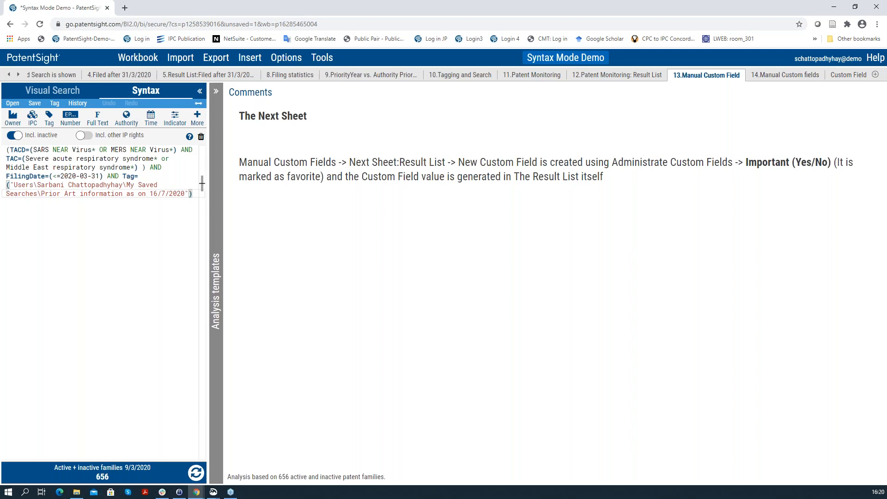
{"action": "left_click", "coordinate": [768, 75]}
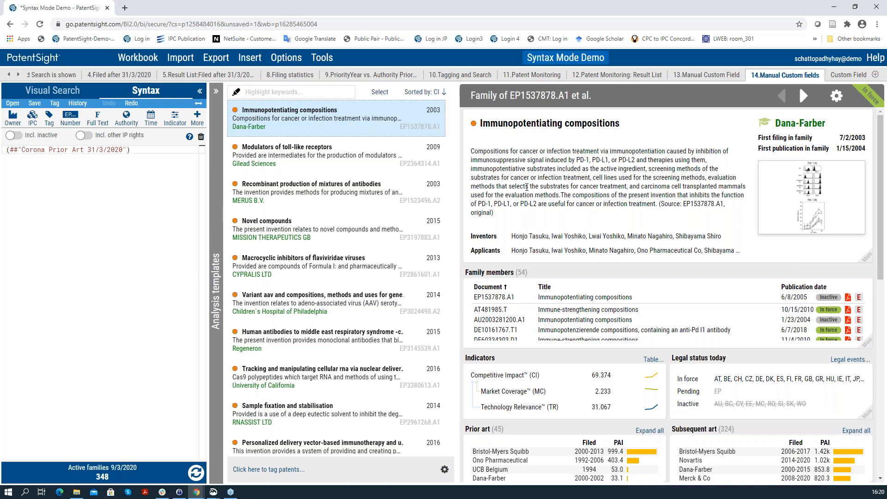
{"action": "scroll", "coordinate": [527, 188], "scroll_direction": "down", "scroll_amount": 2}
{"action": "scroll", "coordinate": [527, 188], "scroll_direction": "up", "scroll_amount": 2}
{"action": "scroll", "coordinate": [536, 198], "scroll_direction": "down", "scroll_amount": 5}
{"action": "scroll", "coordinate": [552, 207], "scroll_direction": "down", "scroll_amount": 4}
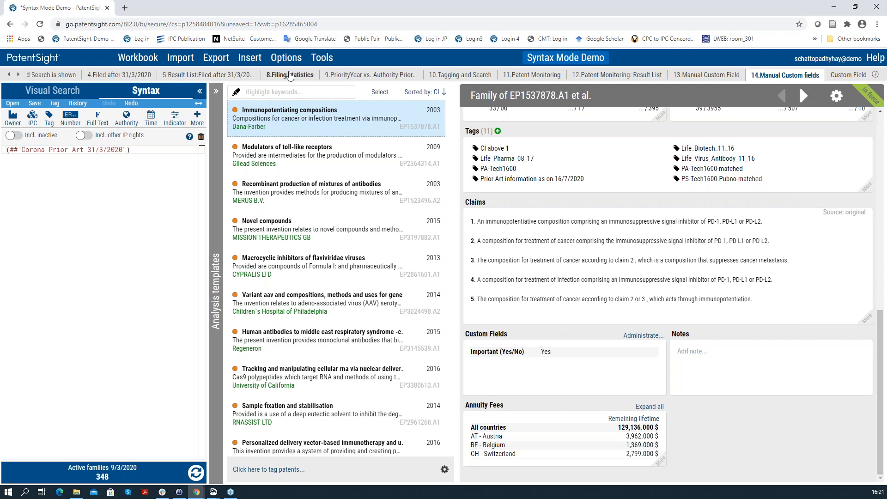
- Open the custom fields administration, view the form for creating a new custom field, and close both without creating one
{"action": "left_click", "coordinate": [286, 59]}
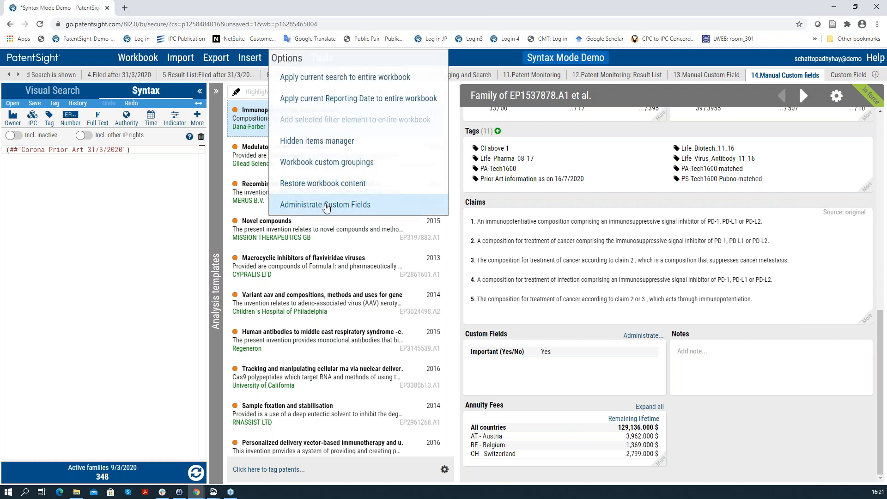
{"action": "left_click", "coordinate": [327, 206]}
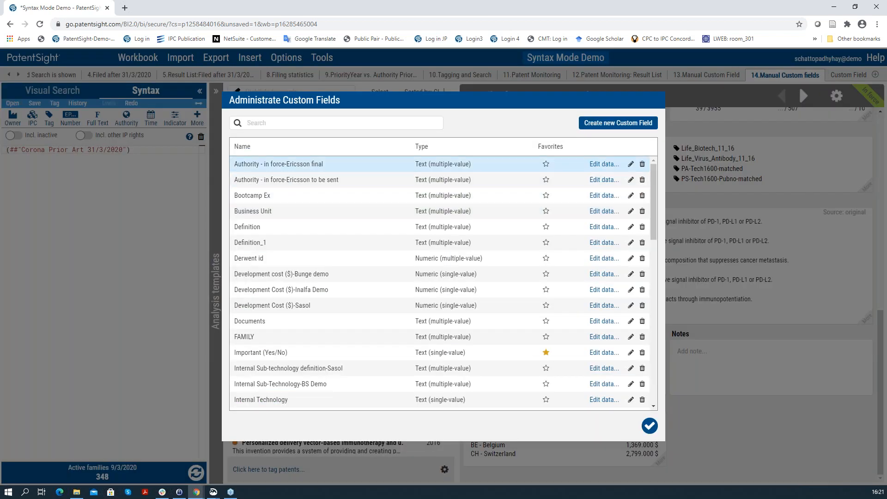
{"action": "left_click", "coordinate": [591, 124]}
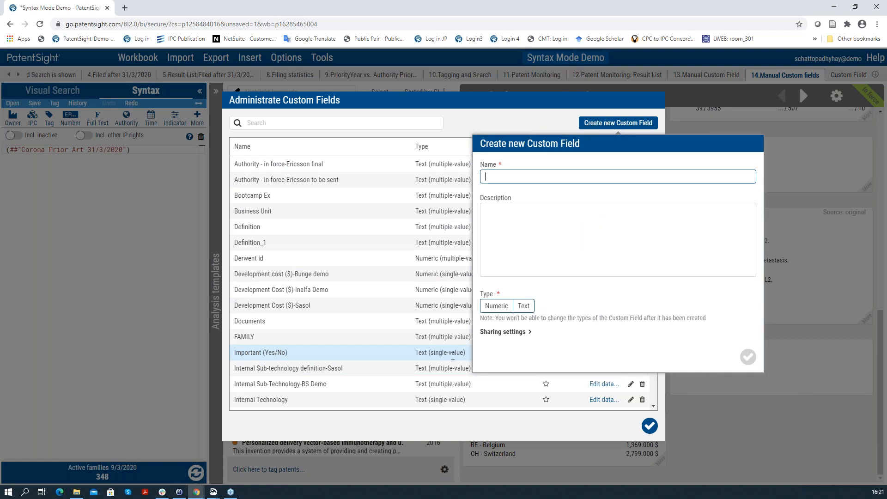
{"action": "left_click", "coordinate": [649, 426]}
{"action": "left_click", "coordinate": [649, 425]}
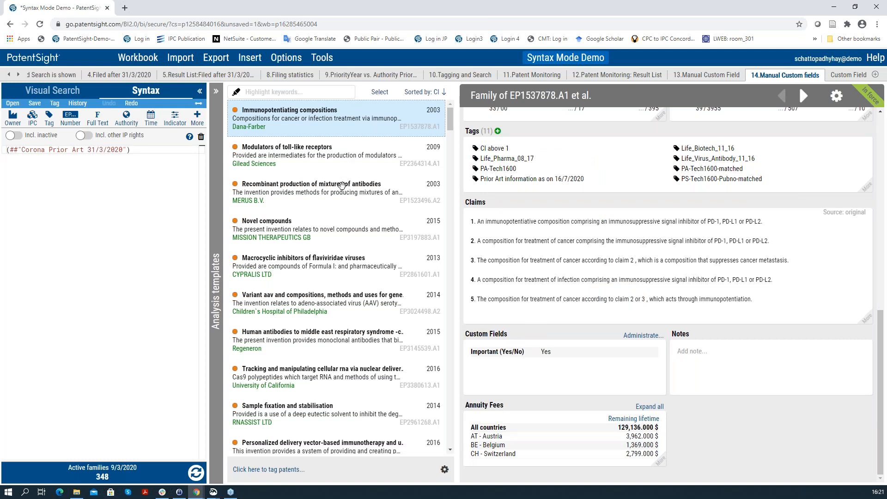
- Check the Important (Yes/No) custom field of the Dana-Farber, Gilead Sciences and MERUS B.V. patent families
{"action": "left_click", "coordinate": [342, 186]}
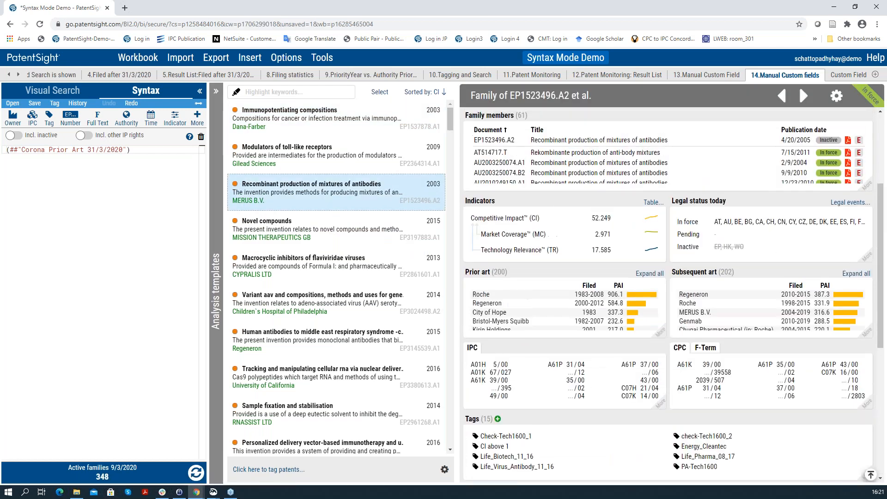
{"action": "scroll", "coordinate": [601, 267], "scroll_direction": "up", "scroll_amount": 1}
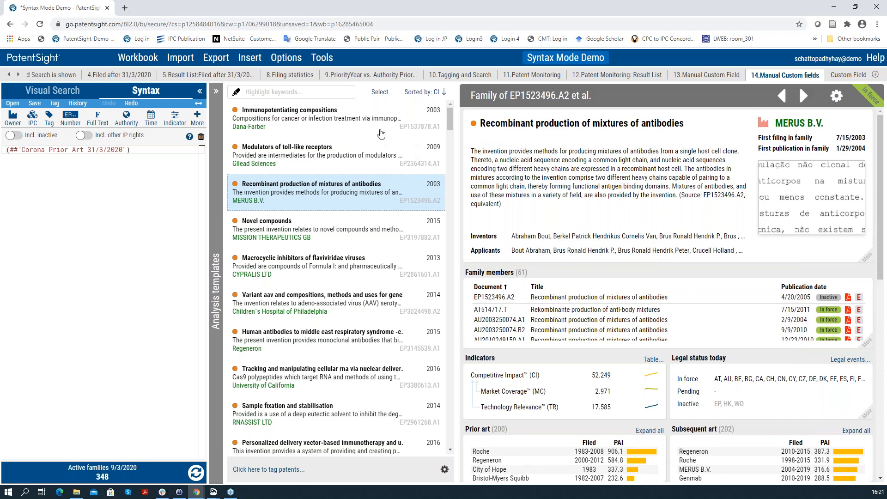
{"action": "left_click", "coordinate": [373, 128]}
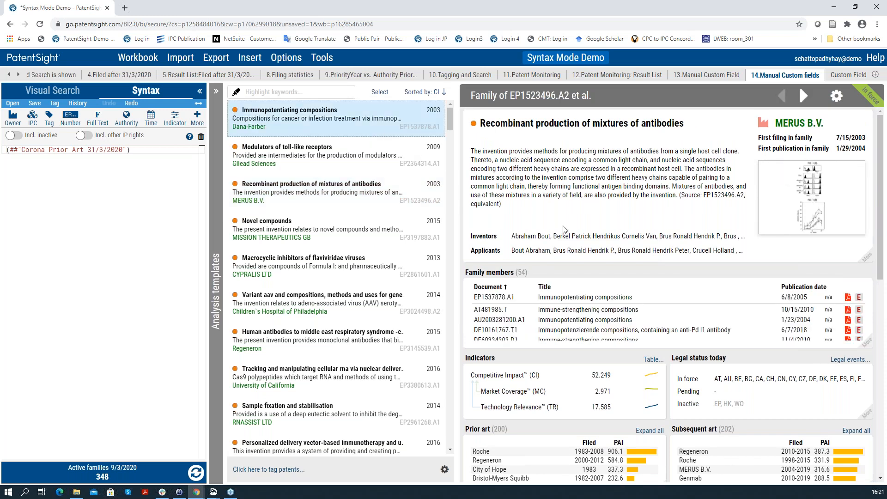
{"action": "scroll", "coordinate": [547, 356], "scroll_direction": "down", "scroll_amount": 10}
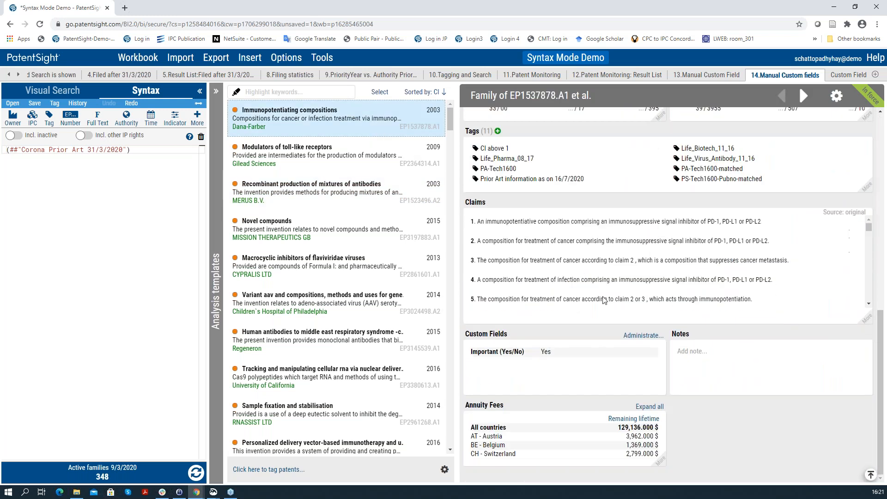
{"action": "left_click", "coordinate": [374, 161]}
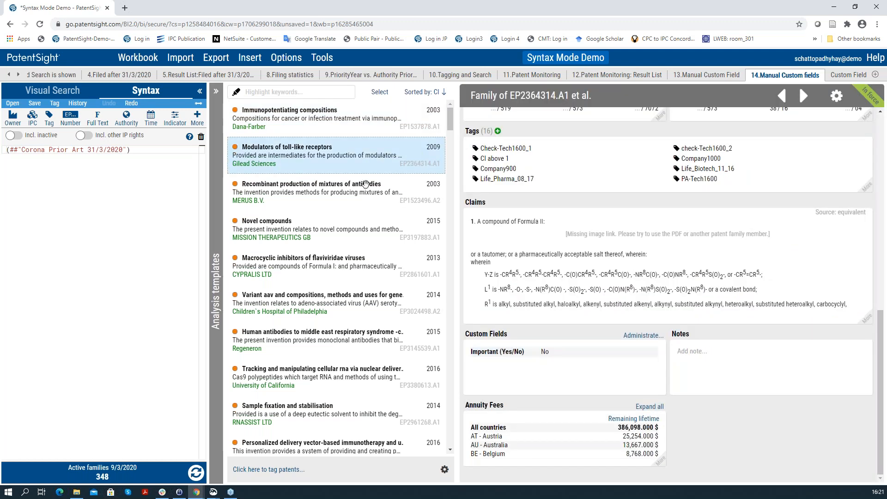
{"action": "left_click", "coordinate": [365, 184]}
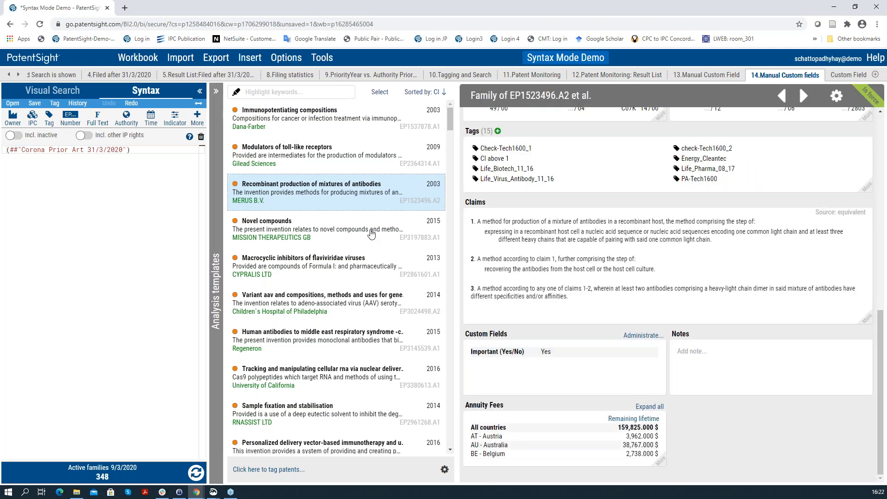
- Set the Important (Yes/No) custom field of the MISSION THERAPEUTICS Novel compounds family to Yes
{"action": "left_click", "coordinate": [396, 239]}
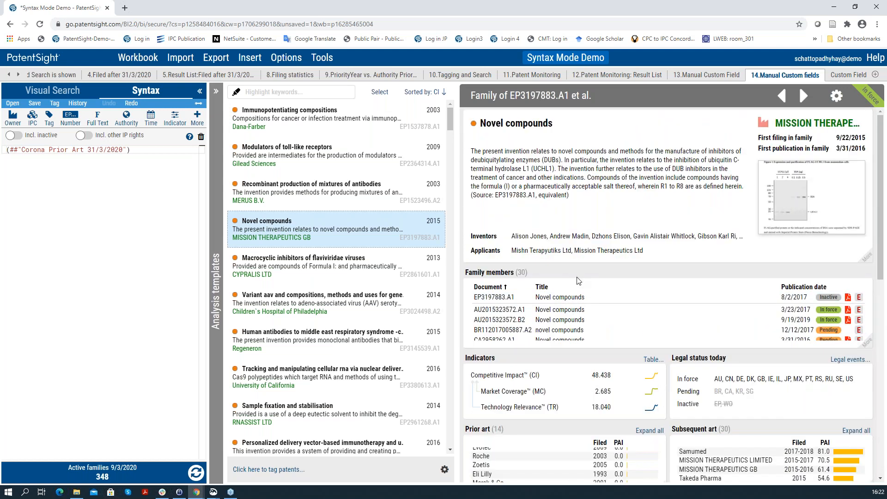
{"action": "scroll", "coordinate": [581, 283], "scroll_direction": "down", "scroll_amount": 10}
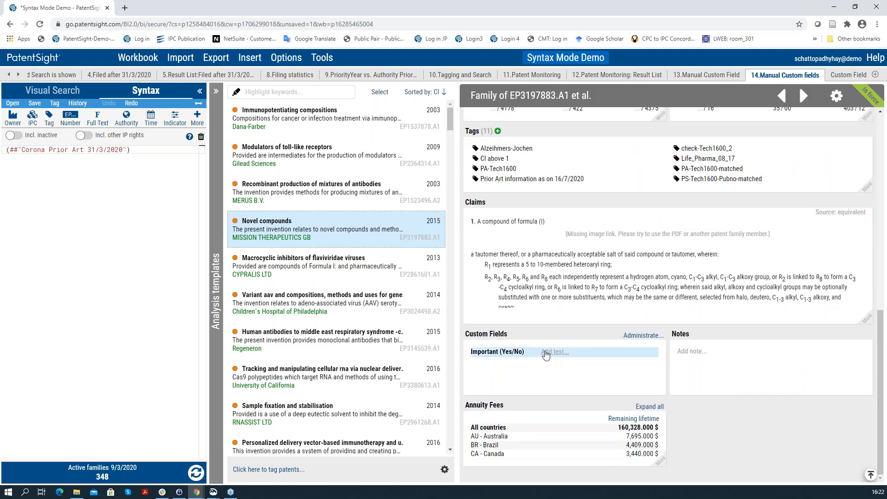
{"action": "left_click", "coordinate": [546, 353]}
{"action": "type", "text": "Yes"}
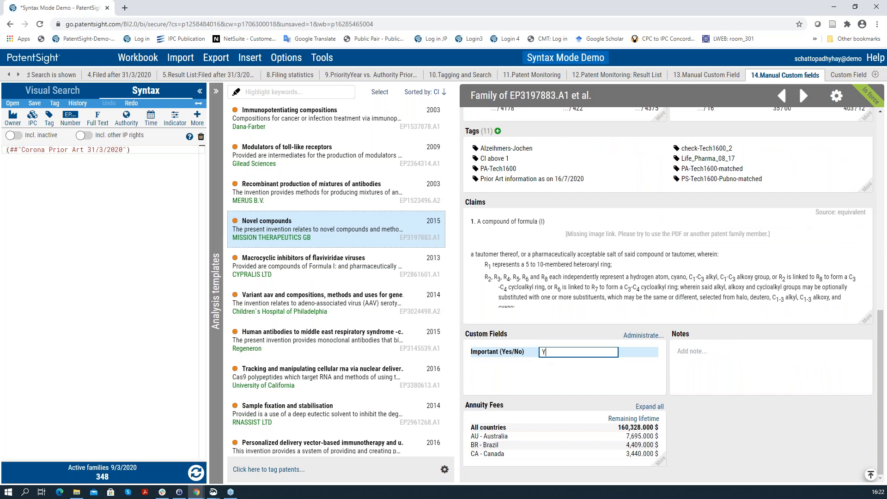
{"action": "left_click", "coordinate": [552, 384]}
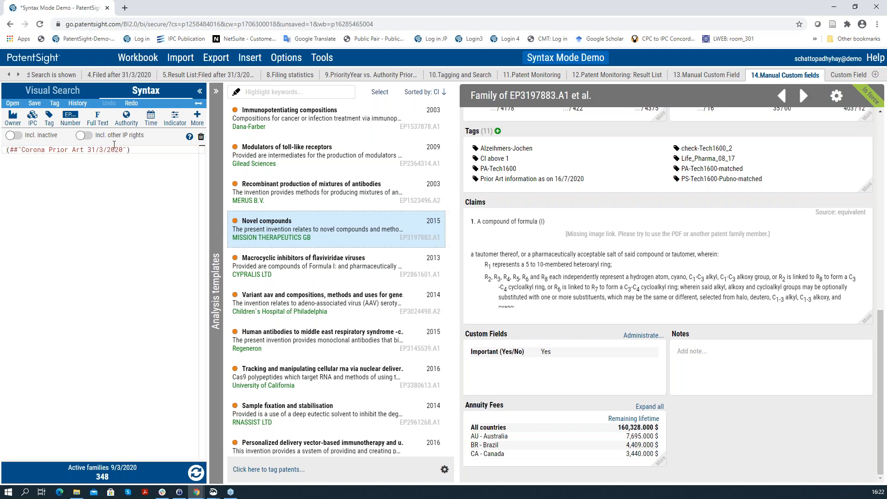
- Refresh the result list on the Custom Field:Imp: Yes sheet for the query CustomField_"Important (Yes/No)"=(Yes)
{"action": "left_click", "coordinate": [18, 76]}
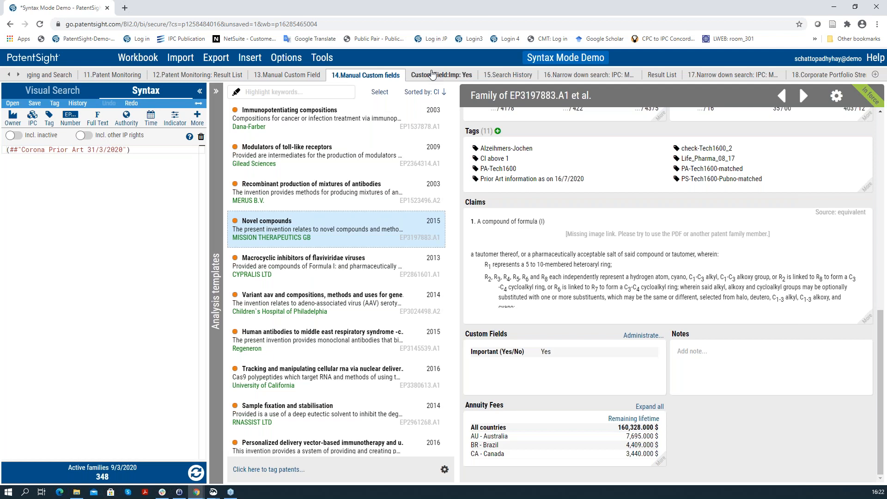
{"action": "left_click", "coordinate": [432, 75]}
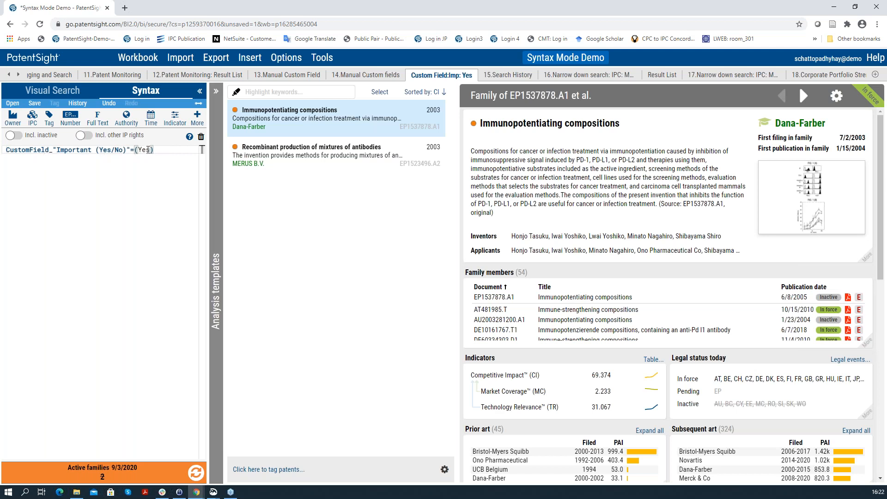
{"action": "left_click", "coordinate": [195, 472]}
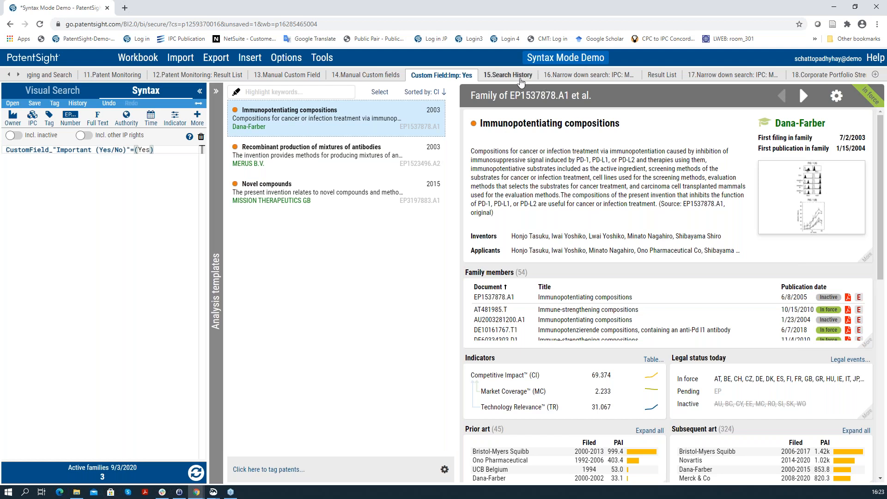
- On the 15.Search History sheet, append AND #2355 to the SARS and MERS query and run the combined search
{"action": "left_click", "coordinate": [514, 77]}
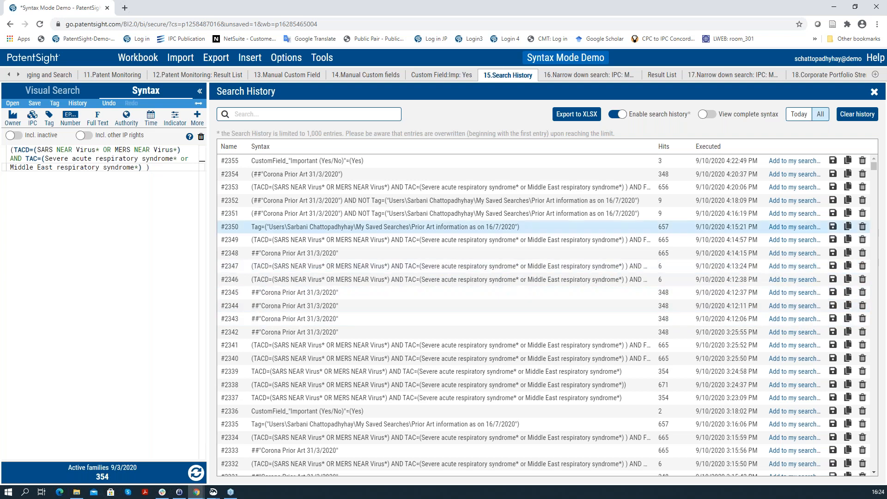
{"action": "left_click", "coordinate": [165, 168]}
{"action": "type", "text": "AND"}
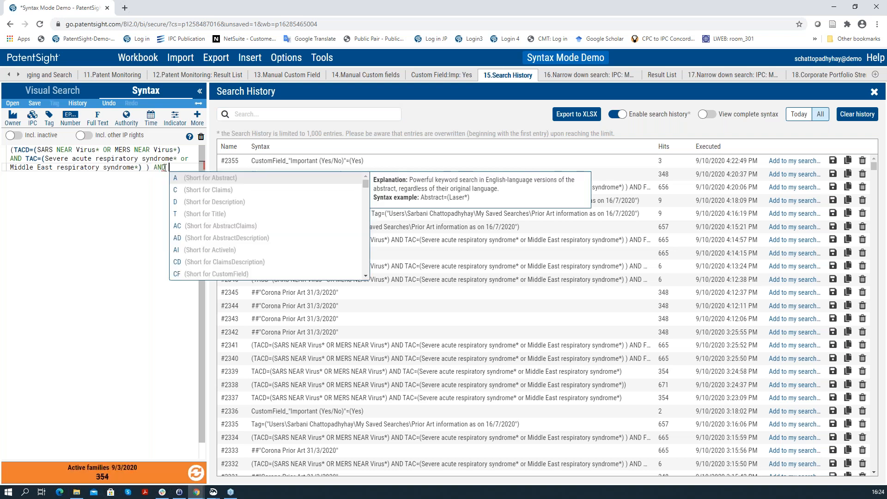
{"action": "type", "text": " #"}
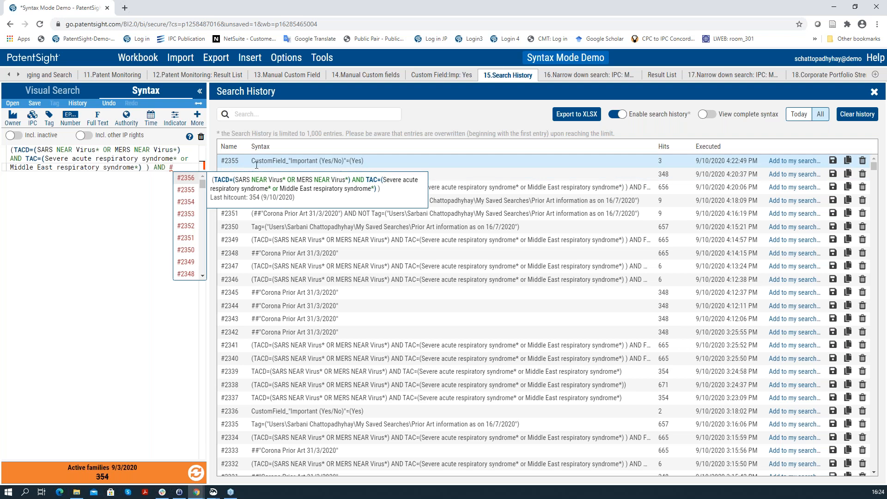
{"action": "type", "text": "2355"}
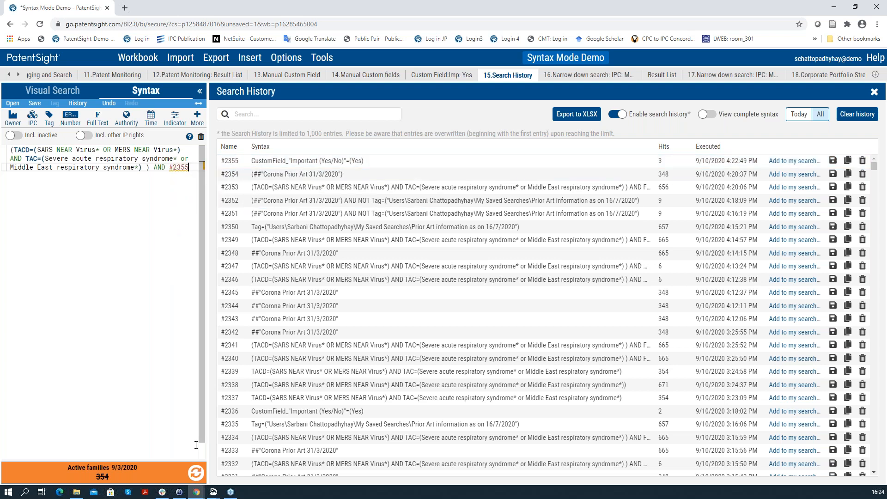
{"action": "left_click", "coordinate": [196, 471]}
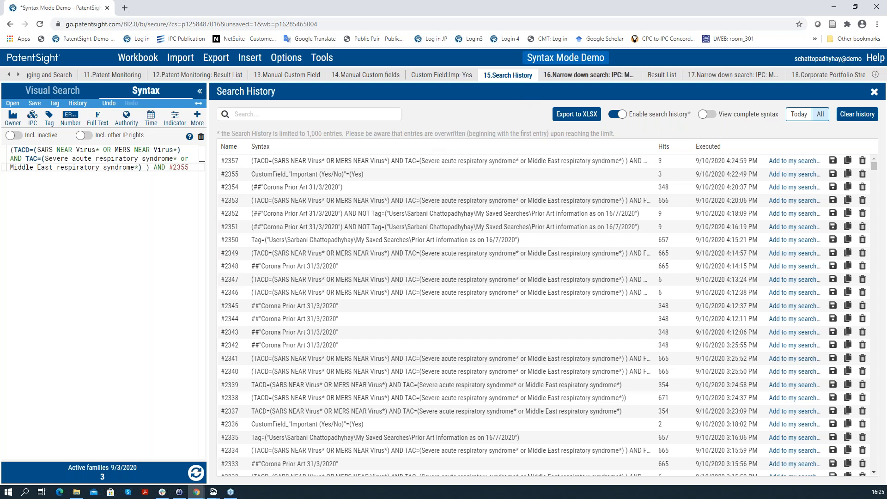
- On the 16.Narrow down search sheet, extend the query with AND IPC=(A61P 31) AND NOT IPC=(A61P 35)
{"action": "left_click", "coordinate": [554, 80]}
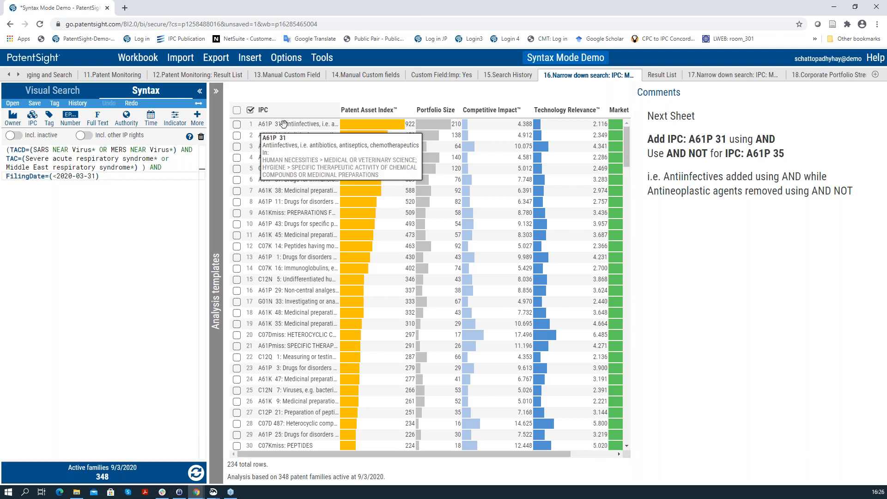
{"action": "left_click_drag", "start_coordinate": [283, 124], "coordinate": [117, 182]}
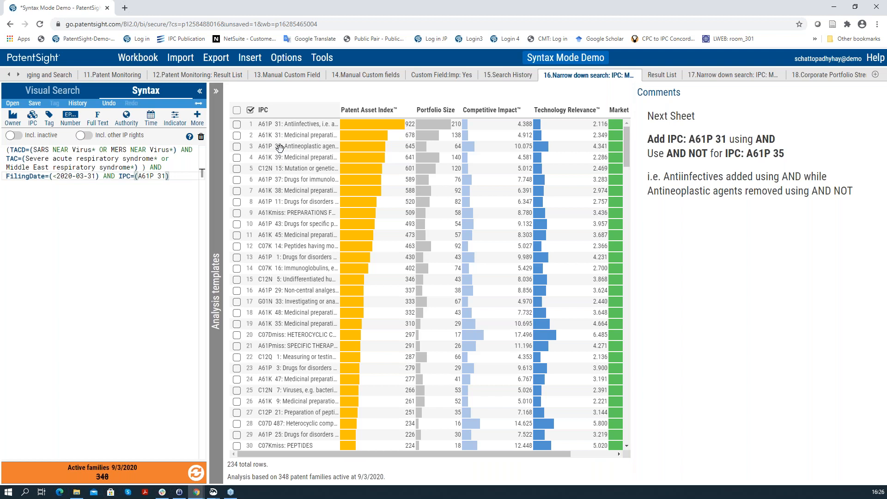
{"action": "left_click_drag", "start_coordinate": [276, 146], "coordinate": [175, 178]}
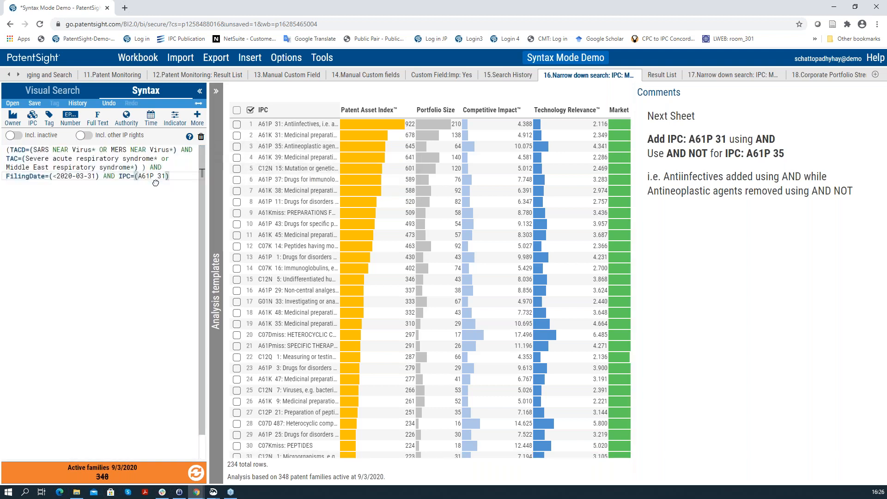
{"action": "left_click", "coordinate": [189, 179]}
{"action": "type", "text": "NOT IPC=(A61P 35"}
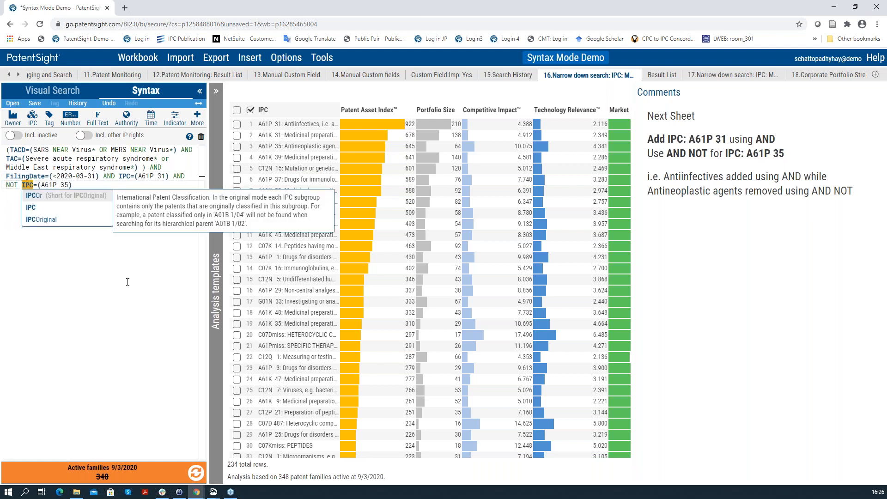
{"action": "left_click", "coordinate": [141, 366]}
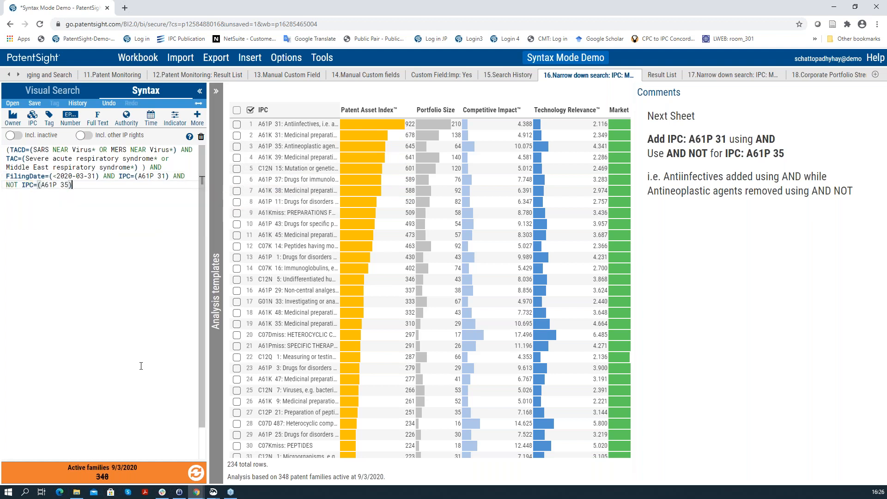
- On the Result List sheet, expand the IPC classes of the Immunopotentiating compositions family and read the definition of A61P 35/04
{"action": "left_click", "coordinate": [662, 75]}
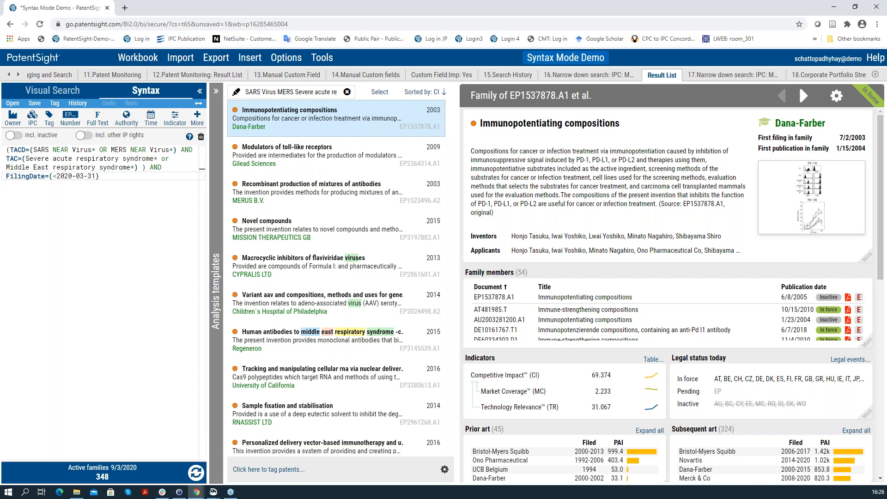
{"action": "scroll", "coordinate": [582, 206], "scroll_direction": "down", "scroll_amount": 4}
{"action": "scroll", "coordinate": [582, 207], "scroll_direction": "down", "scroll_amount": 1}
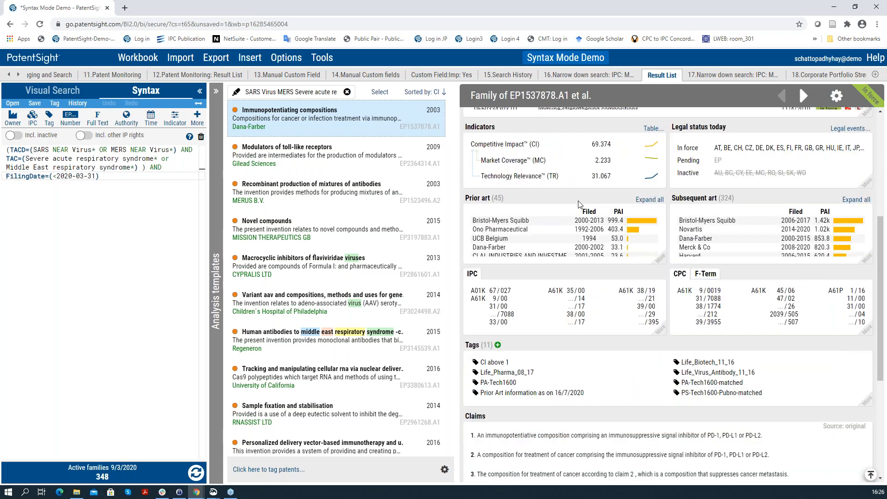
{"action": "left_click", "coordinate": [660, 336]}
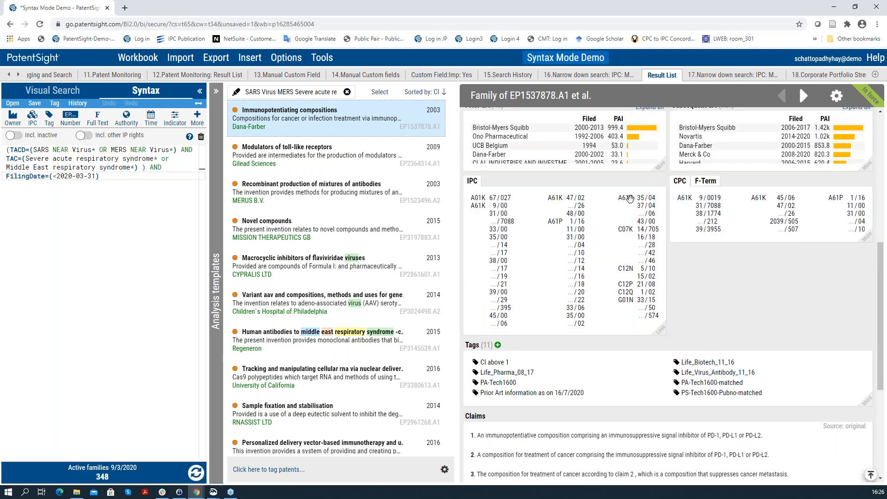
{"action": "mouse_move", "coordinate": [629, 197]}
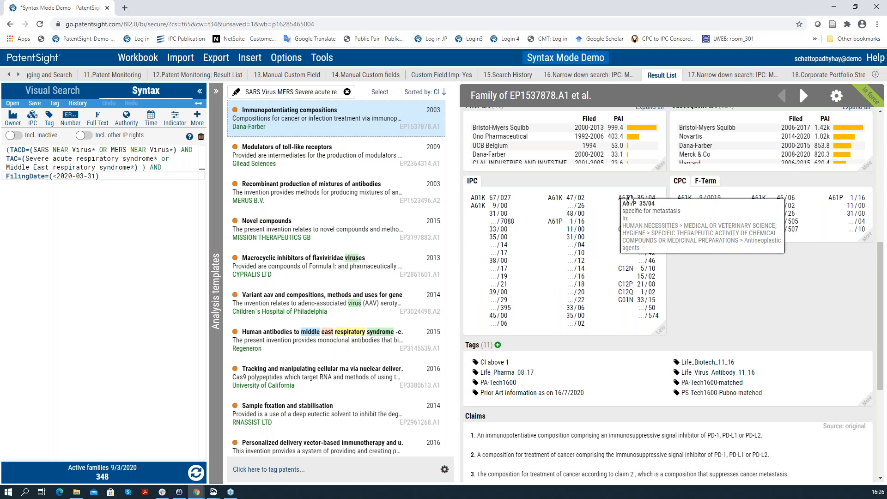
{"action": "left_click_drag", "start_coordinate": [630, 198], "coordinate": [603, 226]}
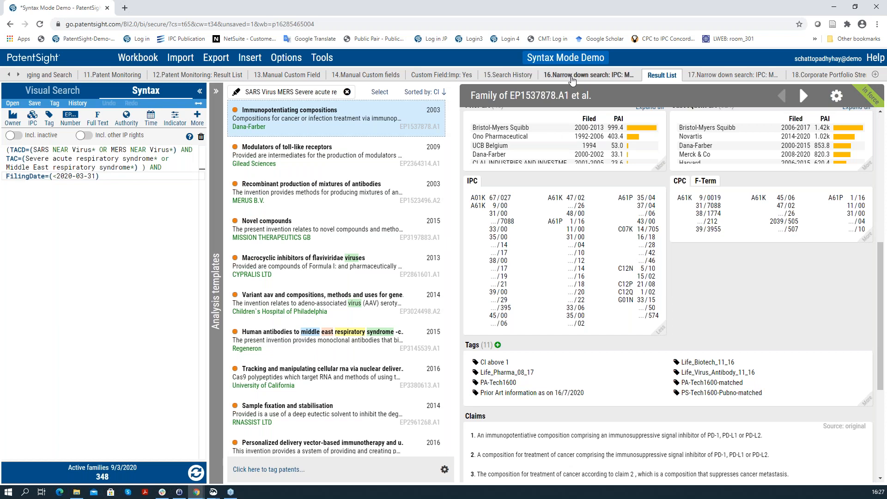
- Review the narrowed IPC query on sheet 16, the owner table on sheet 17 and the 18.Corporate Portfolio Strength chart
{"action": "left_click", "coordinate": [573, 75]}
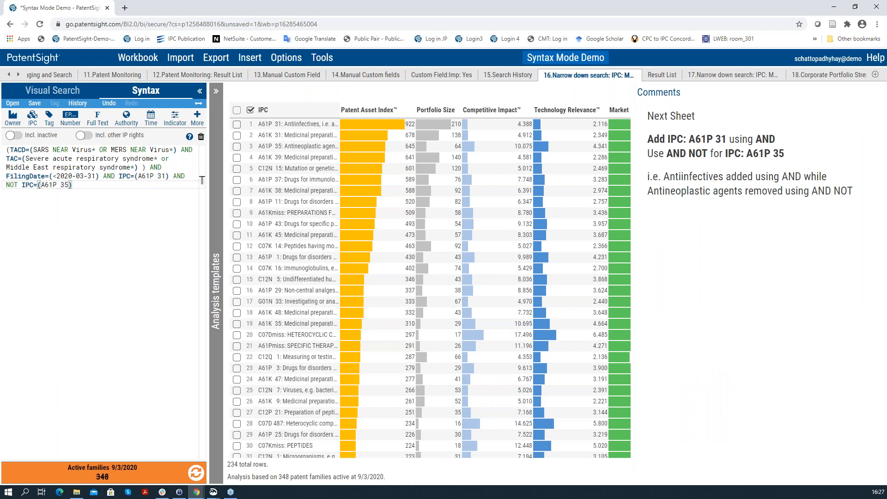
{"action": "left_click", "coordinate": [701, 75]}
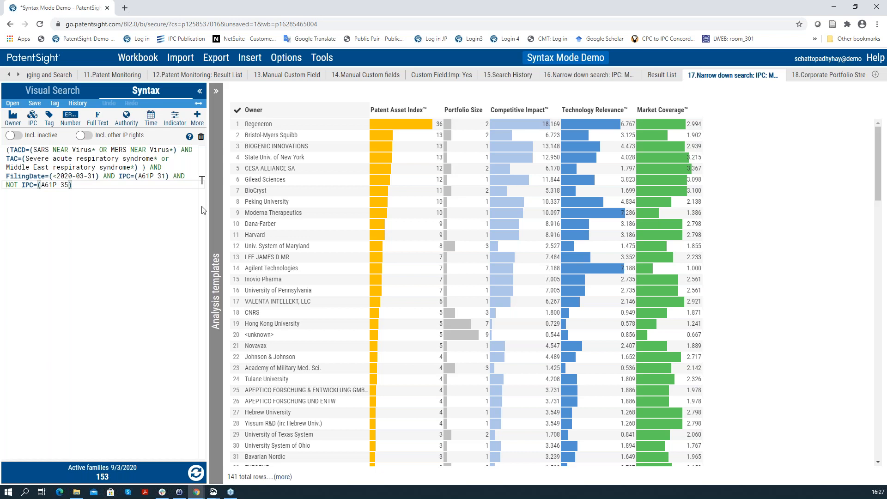
{"action": "left_click", "coordinate": [835, 76]}
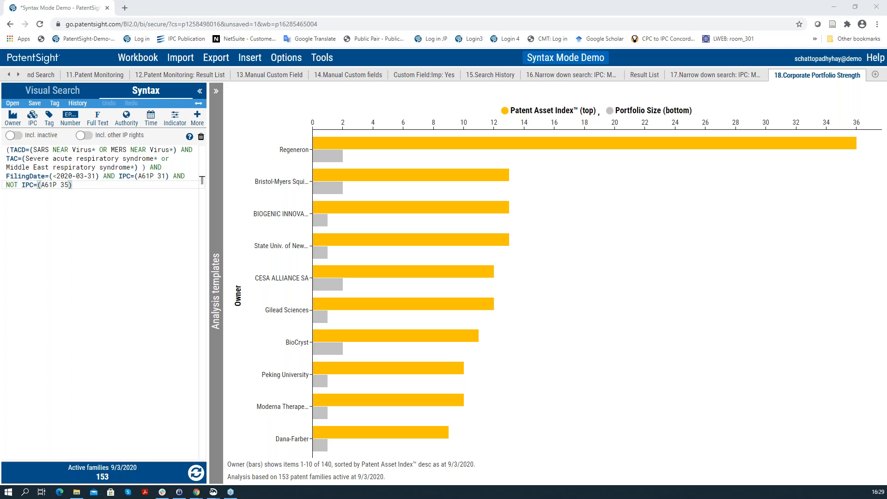
- Open the Syntax cheat sheet from the help resources and go to its page on search syntax within full text search
{"action": "left_click", "coordinate": [7, 75]}
{"action": "left_click", "coordinate": [7, 75]}
{"action": "left_click", "coordinate": [8, 75]}
{"action": "left_click", "coordinate": [8, 75]}
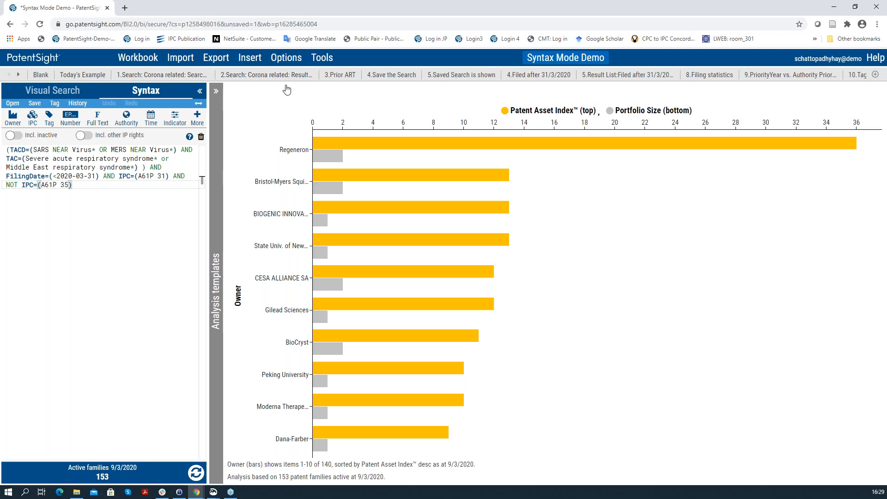
{"action": "left_click", "coordinate": [875, 59]}
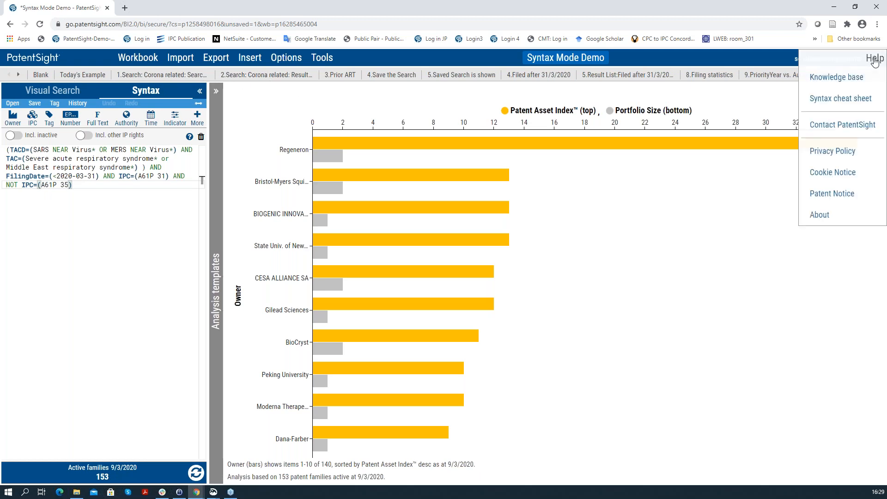
{"action": "left_click", "coordinate": [861, 104]}
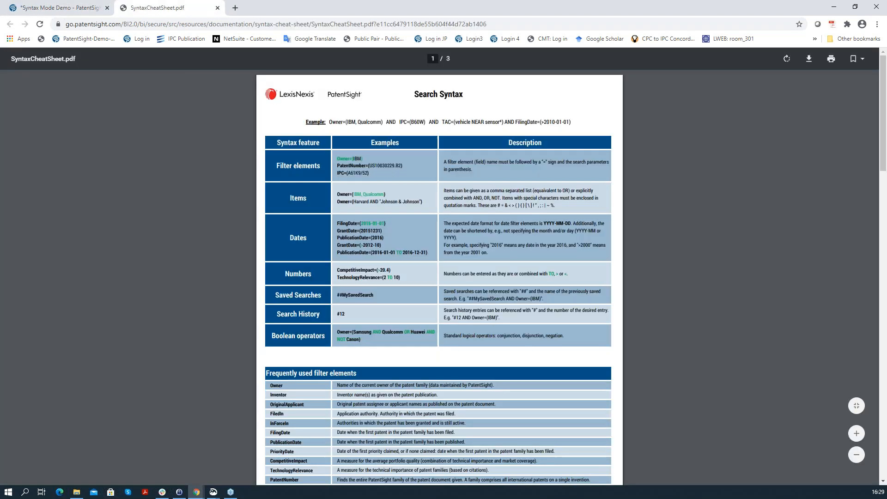
{"action": "scroll", "coordinate": [334, 229], "scroll_direction": "down", "scroll_amount": 14}
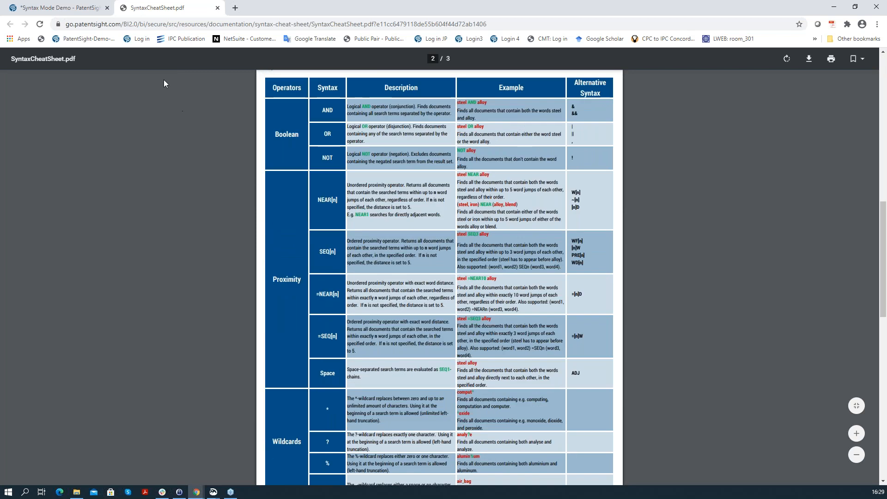
- Enlarge the cheat sheet and read the proximity operators, wildcards, escape characters and subqueries on page 2
{"action": "left_click", "coordinate": [79, 8]}
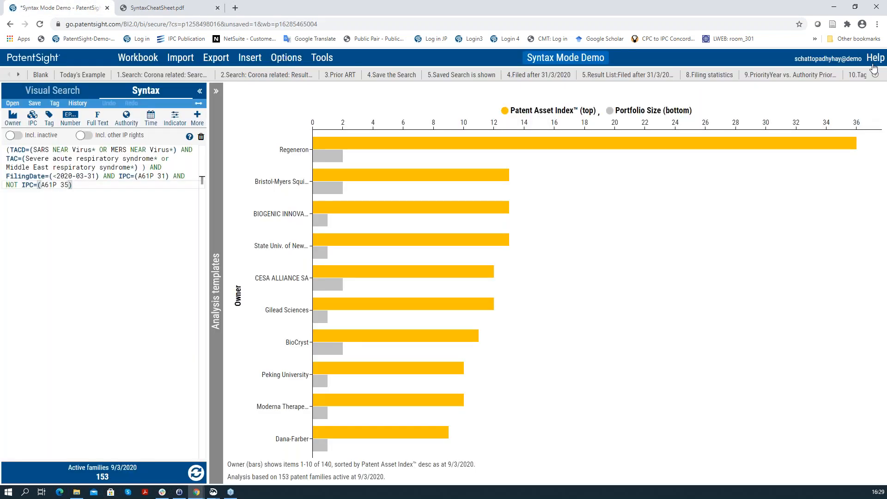
{"action": "left_click", "coordinate": [157, 8]}
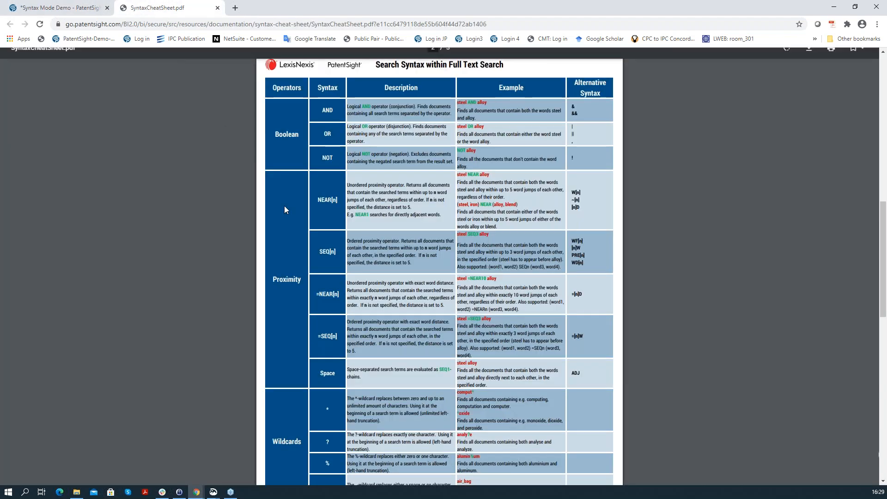
{"action": "scroll", "coordinate": [399, 333], "scroll_direction": "down", "scroll_amount": 7}
{"action": "scroll", "coordinate": [399, 332], "scroll_direction": "up", "scroll_amount": 3}
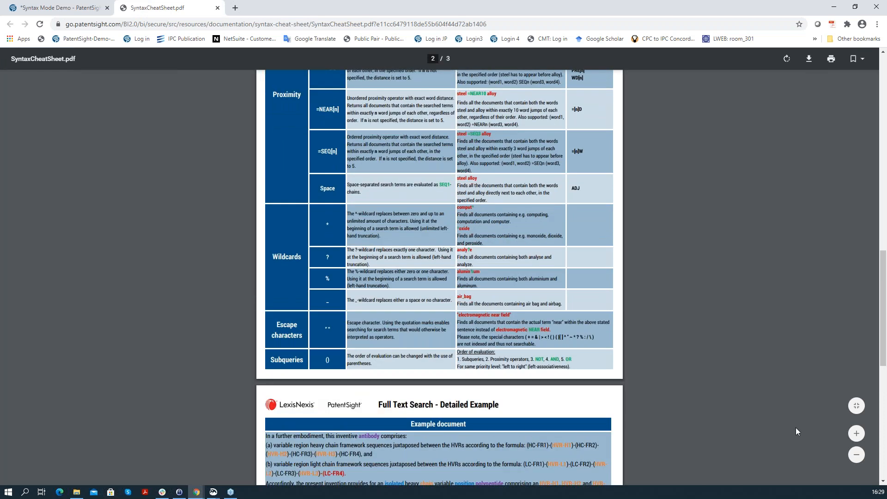
{"action": "left_click", "coordinate": [855, 434]}
{"action": "left_click", "coordinate": [855, 434]}
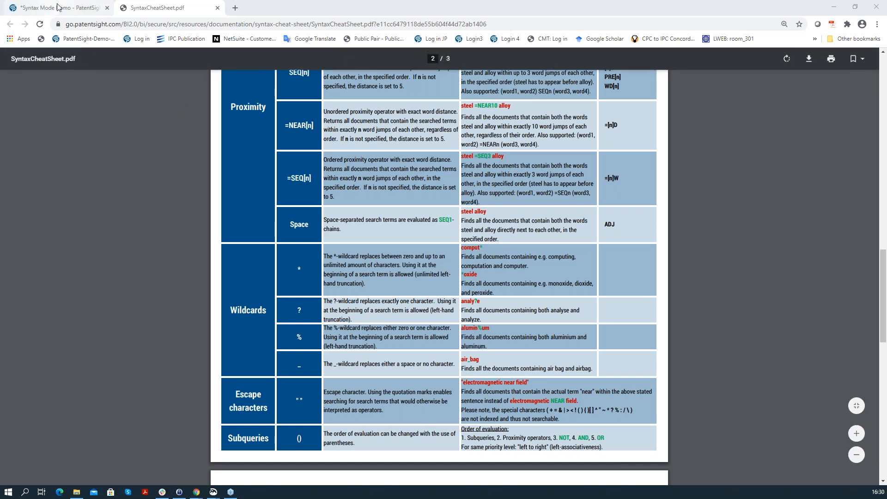
- Return to the workbook and sort the 2.Search: Corona related result list by year of first filing, descending
{"action": "left_click", "coordinate": [58, 8]}
{"action": "left_click", "coordinate": [247, 75]}
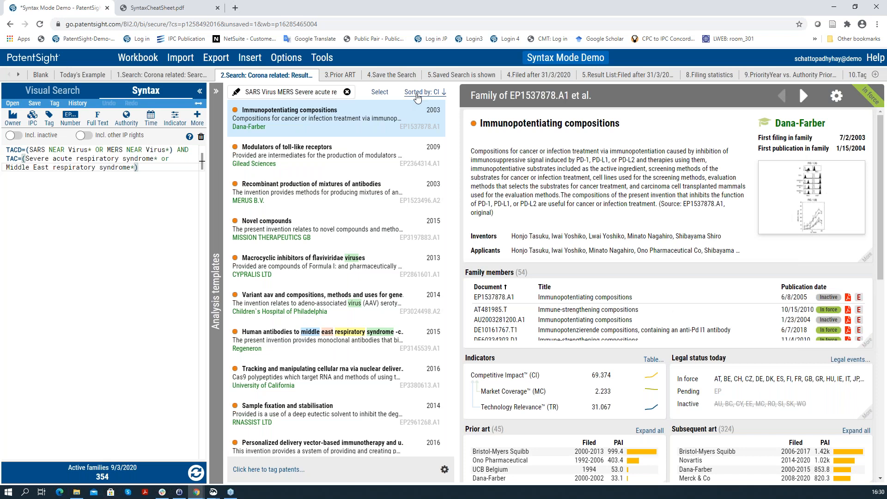
{"action": "left_click", "coordinate": [417, 92]}
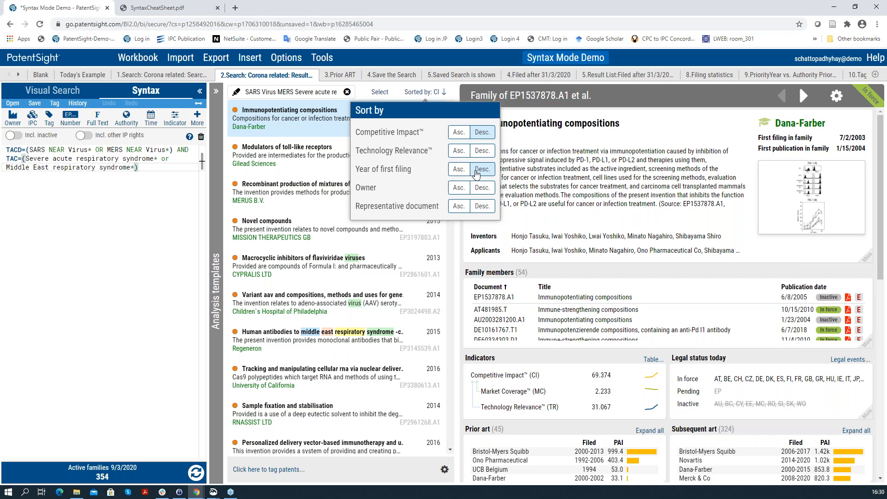
{"action": "left_click", "coordinate": [481, 169]}
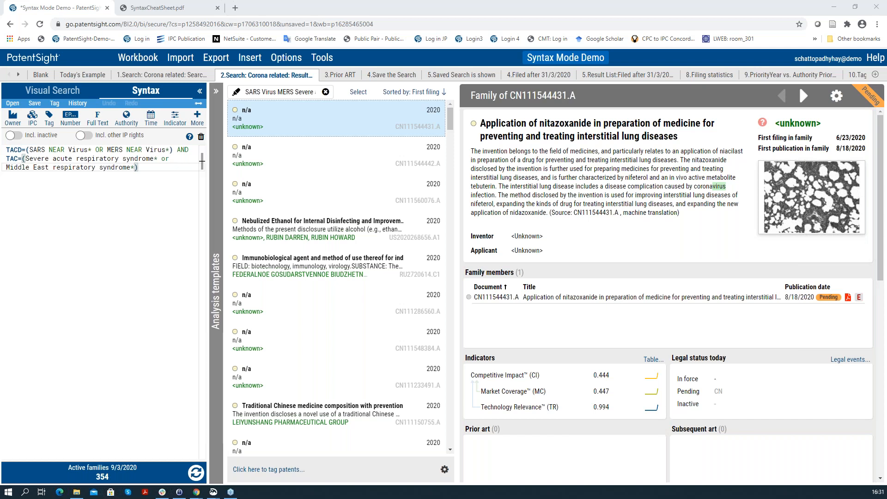
- Open the 14.Manual Custom fields sheet and examine the Custom Fields section of the Novel compounds family
{"action": "left_click", "coordinate": [18, 75]}
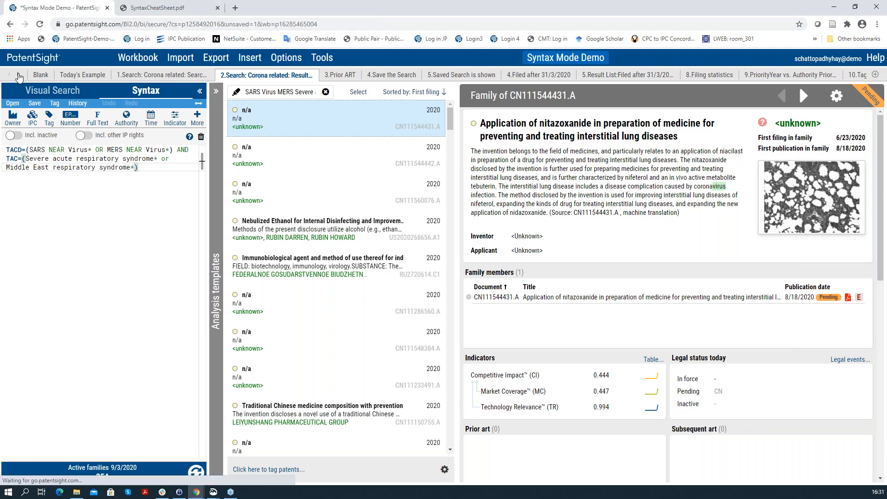
{"action": "left_click", "coordinate": [19, 75]}
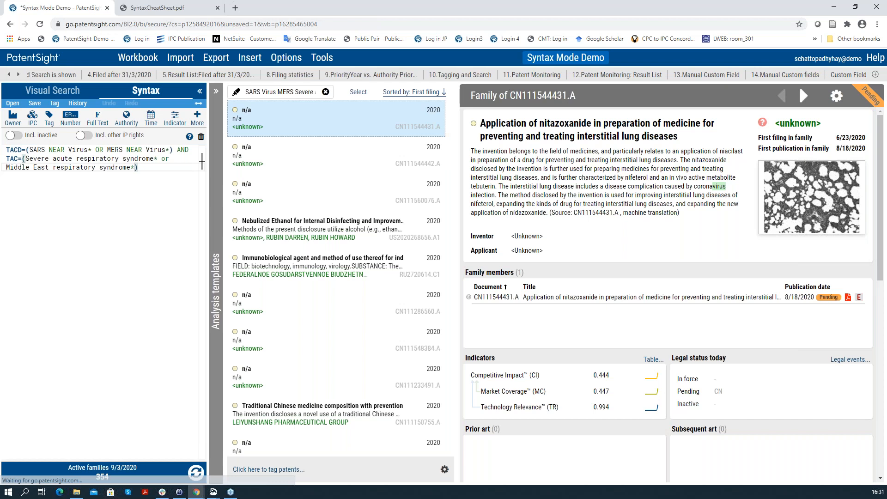
{"action": "left_click", "coordinate": [677, 76]}
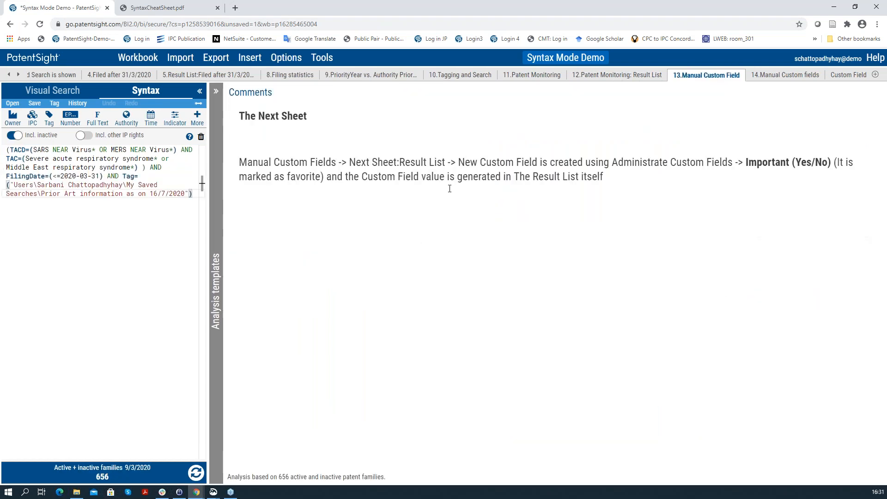
{"action": "left_click", "coordinate": [758, 75]}
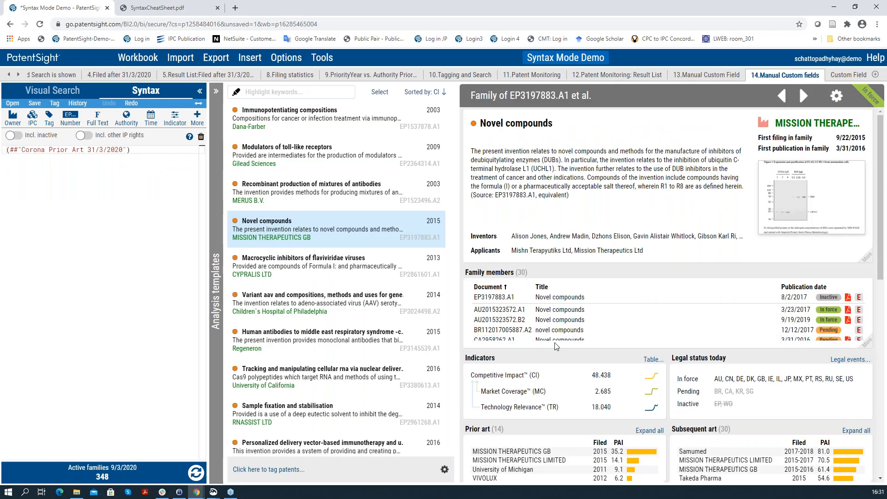
{"action": "scroll", "coordinate": [556, 346], "scroll_direction": "down", "scroll_amount": 7}
{"action": "scroll", "coordinate": [556, 347], "scroll_direction": "down", "scroll_amount": 10}
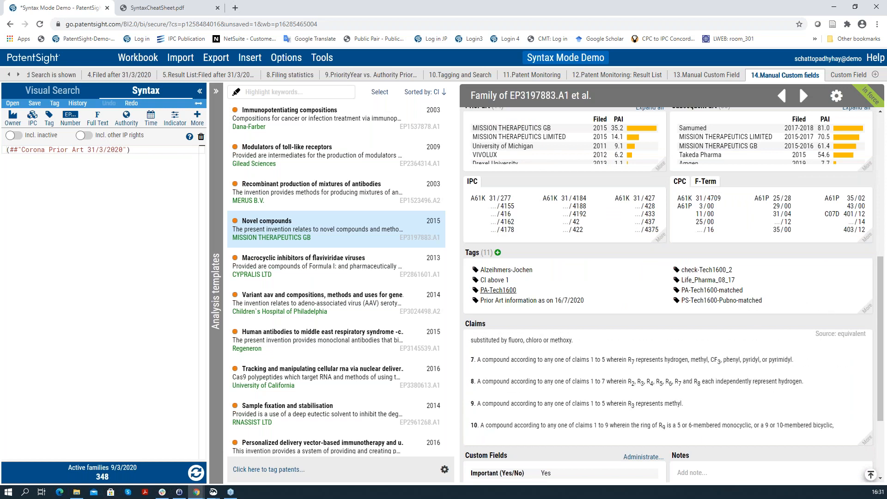
{"action": "left_click_drag", "start_coordinate": [881, 286], "coordinate": [882, 334]}
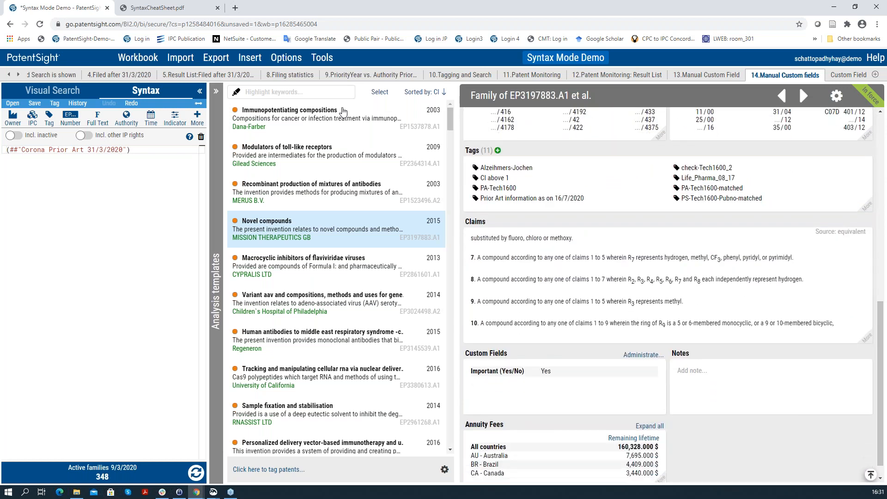
- Administer the custom fields and fill in a new single-value text field named Imp(Yes/No)
{"action": "left_click", "coordinate": [286, 59]}
{"action": "left_click", "coordinate": [330, 206]}
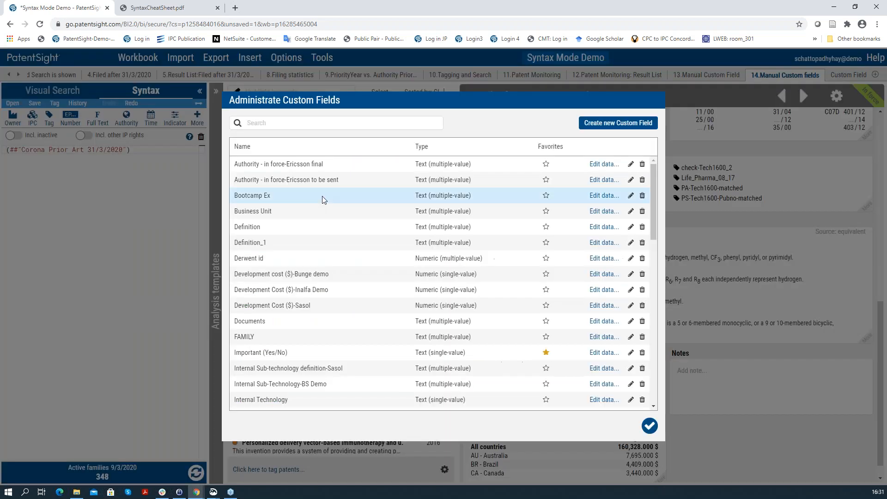
{"action": "left_click", "coordinate": [618, 123]}
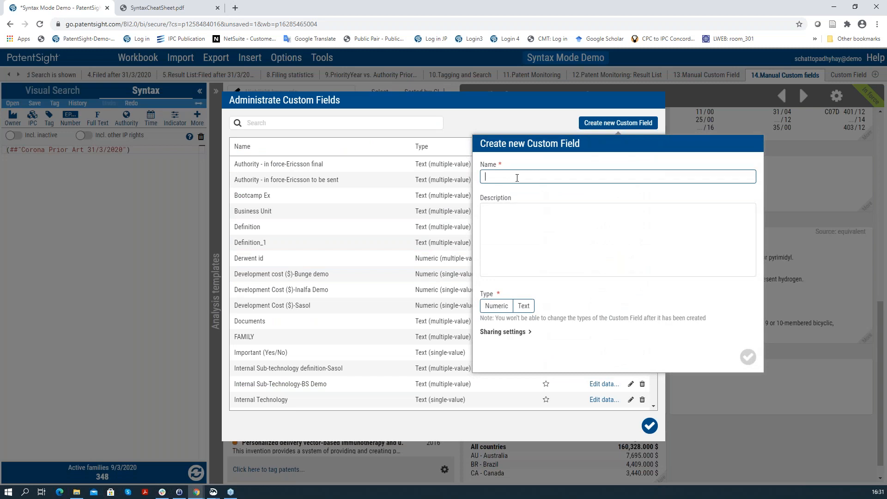
{"action": "type", "text": "Imp(Yes/No)"}
{"action": "left_click", "coordinate": [524, 307]}
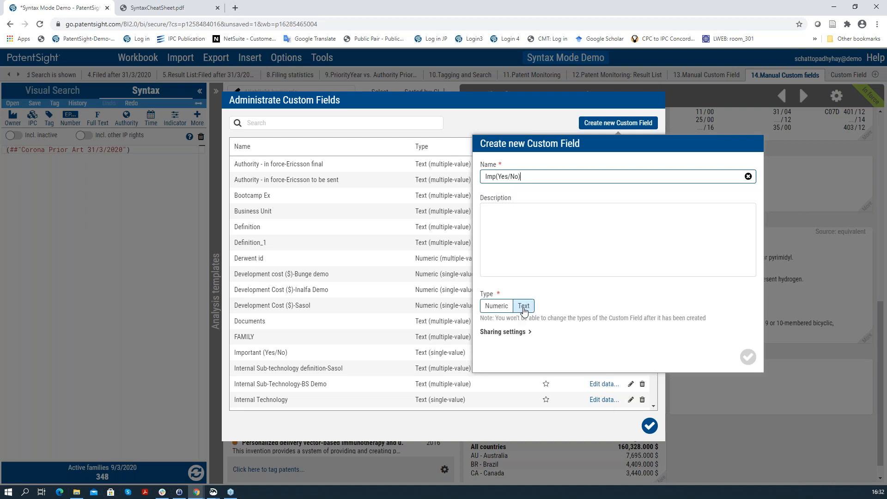
{"action": "left_click", "coordinate": [523, 308]}
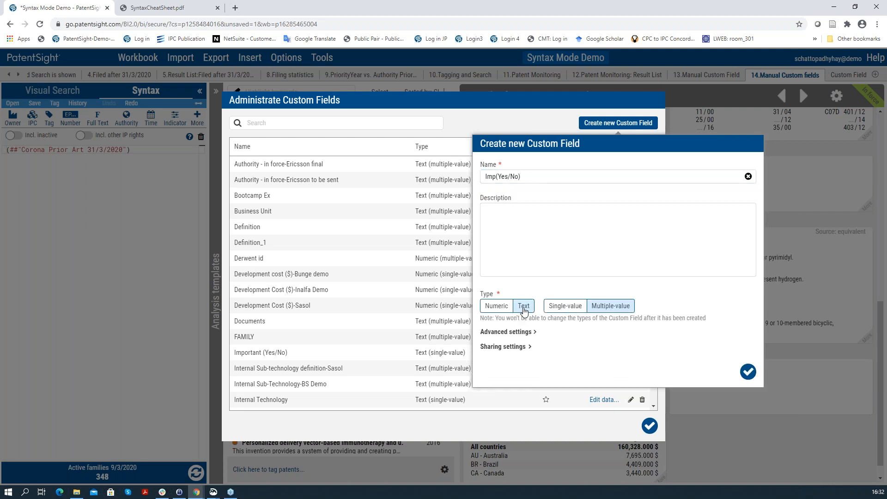
{"action": "left_click", "coordinate": [578, 308]}
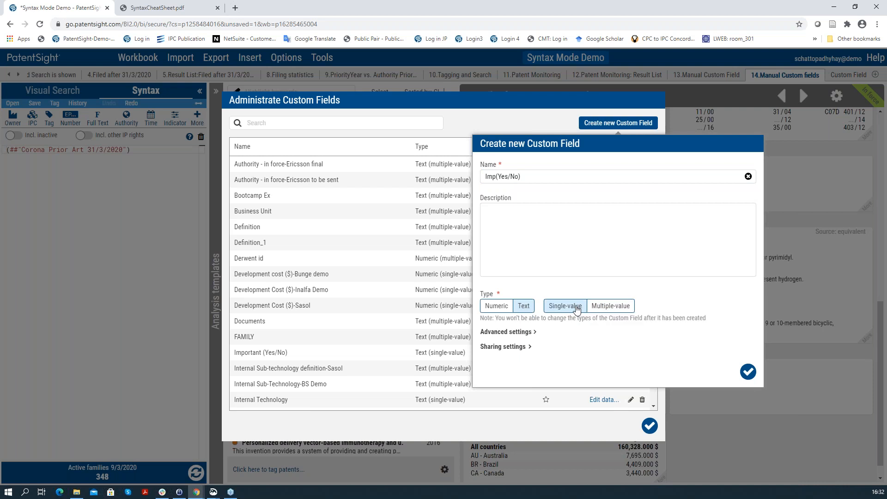
- View the new custom field's sharing settings, discard the unsaved field and close the custom field administration
{"action": "left_click", "coordinate": [522, 347]}
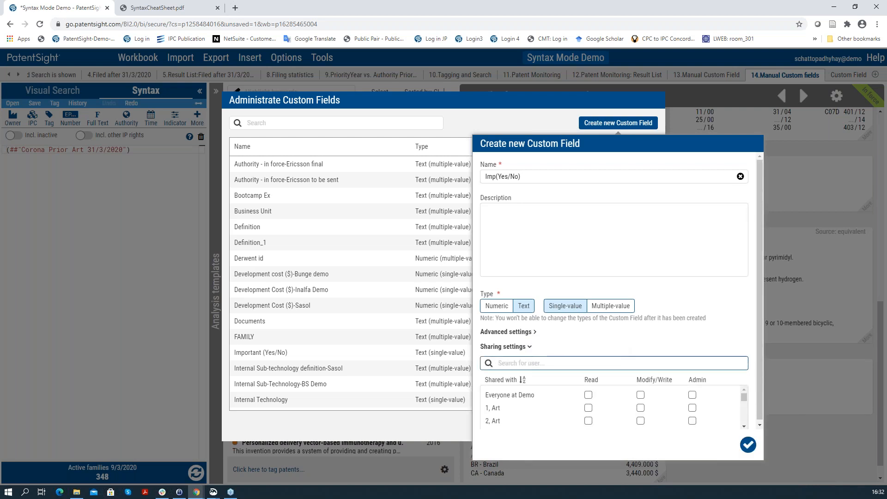
{"action": "left_click", "coordinate": [453, 415]}
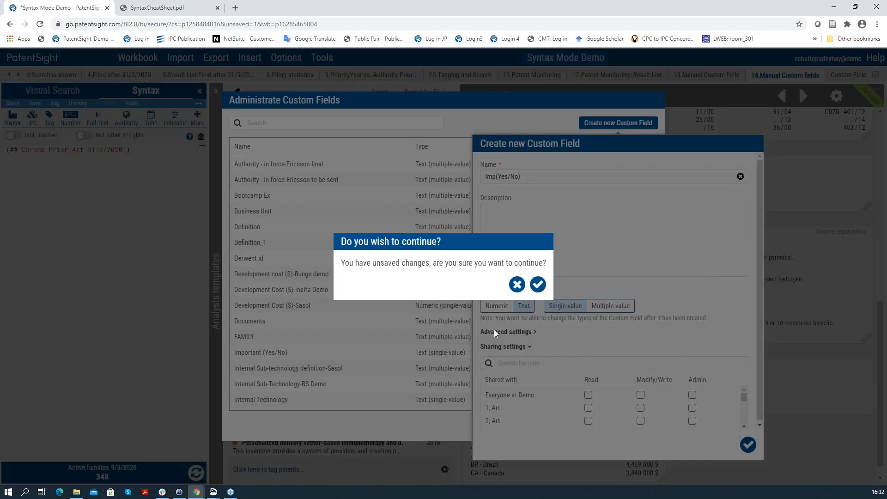
{"action": "left_click", "coordinate": [518, 285]}
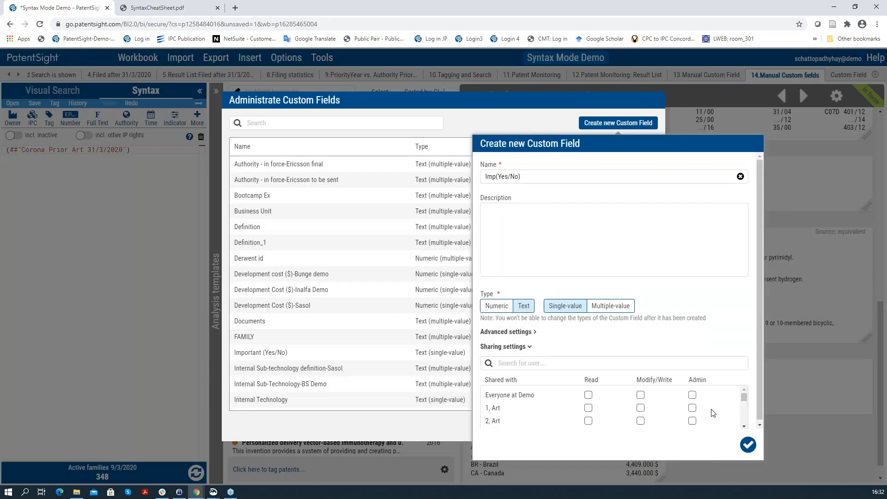
{"action": "left_click", "coordinate": [782, 451]}
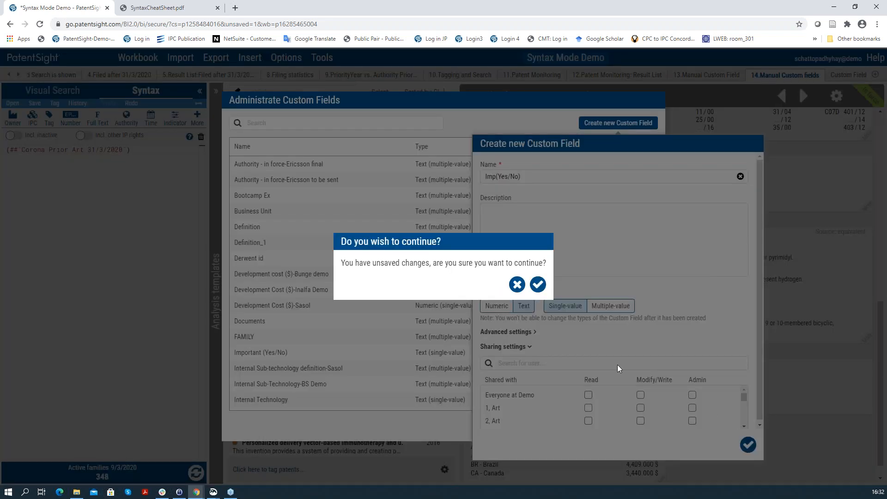
{"action": "left_click", "coordinate": [538, 285]}
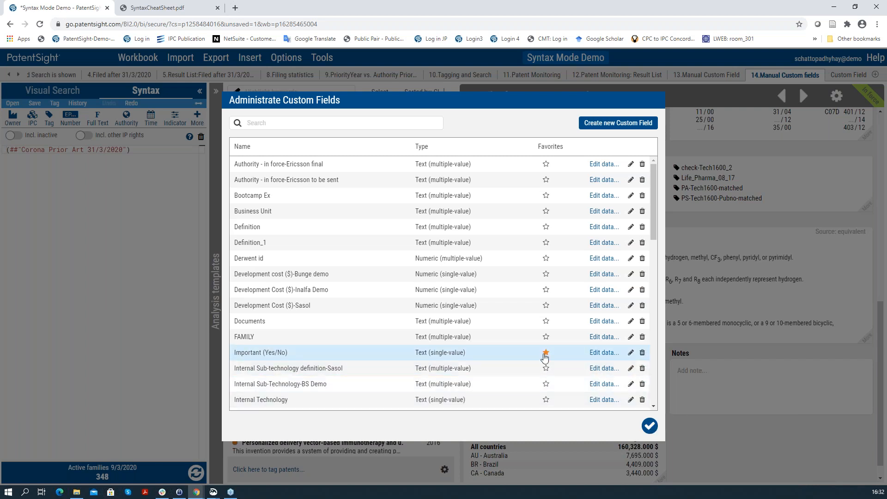
{"action": "left_click", "coordinate": [650, 430]}
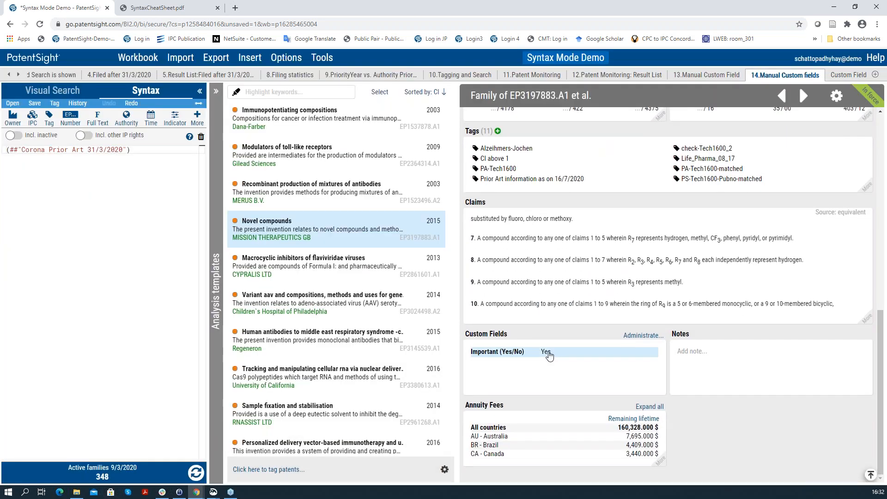
- Set the Important (Yes/No) custom field of the Novel compounds family to Not decided
{"action": "left_click", "coordinate": [545, 353]}
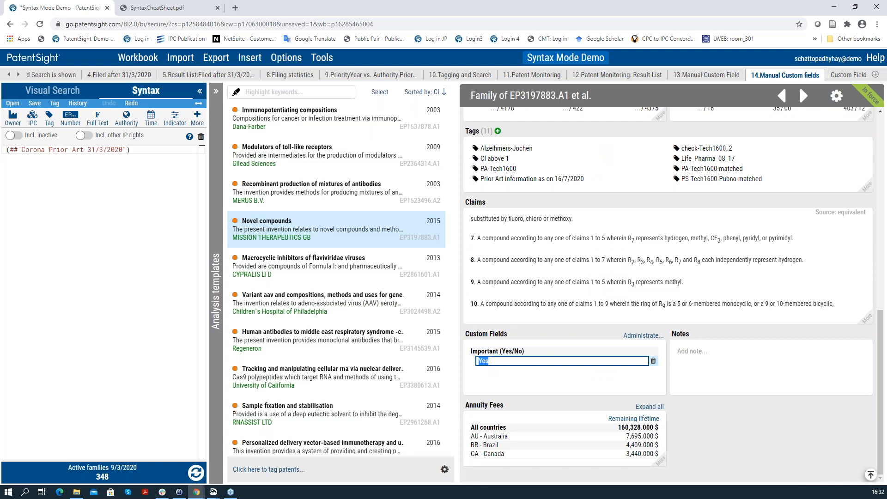
{"action": "type", "text": "Not d"}
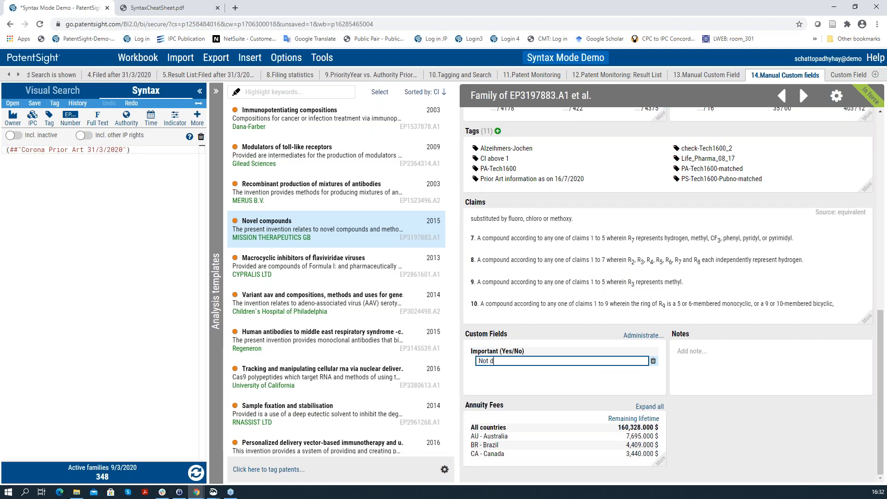
{"action": "type", "text": "ecided"}
{"action": "left_click", "coordinate": [508, 386]}
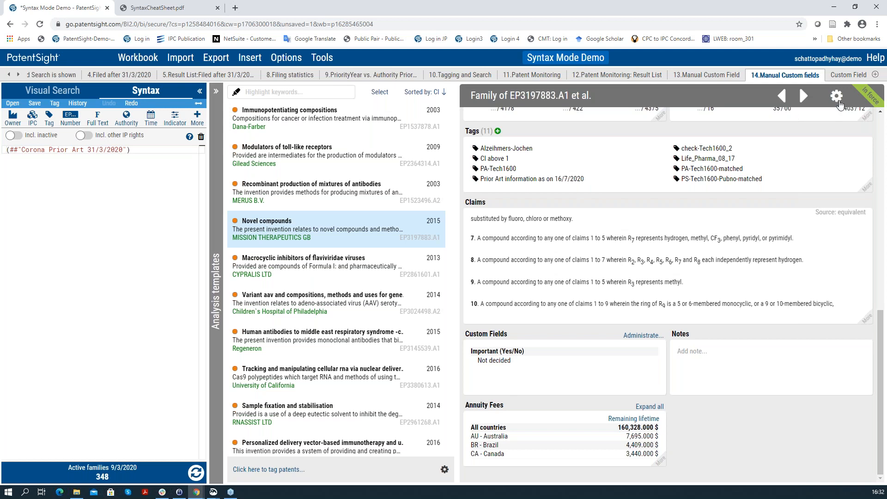
- On the Custom Field:Imp: Yes sheet, replace the Important (Yes/No) value in the query with "Not decided"
{"action": "left_click", "coordinate": [849, 75]}
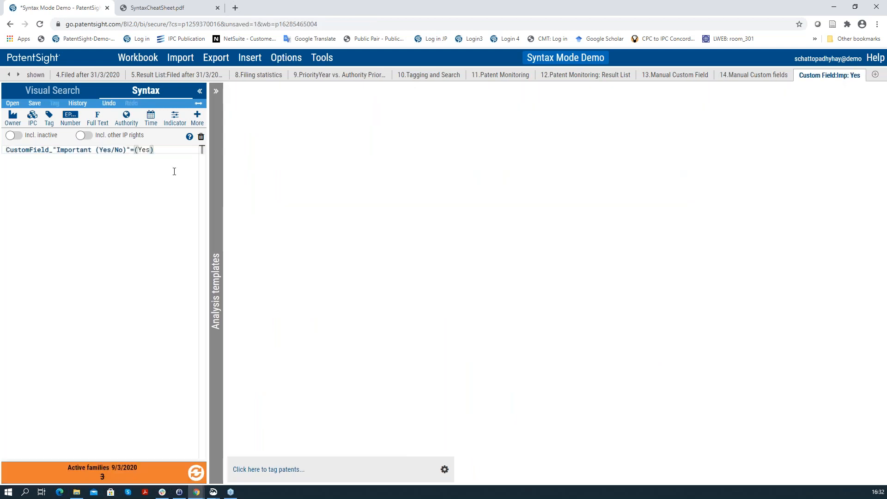
{"action": "left_click", "coordinate": [149, 150]}
{"action": "key", "text": "BackSpace"}
{"action": "key", "text": "BackSpace"}
{"action": "key", "text": "BackSpace"}
{"action": "type", "text": "n"}
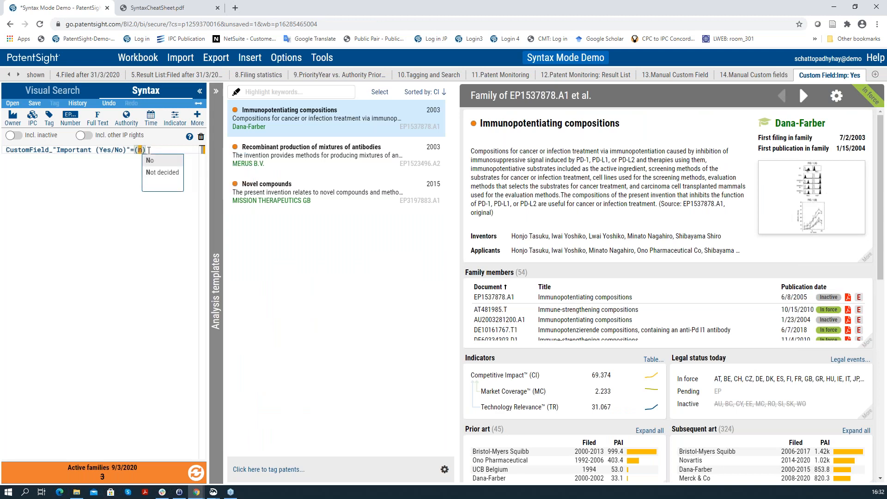
{"action": "left_click", "coordinate": [167, 173]}
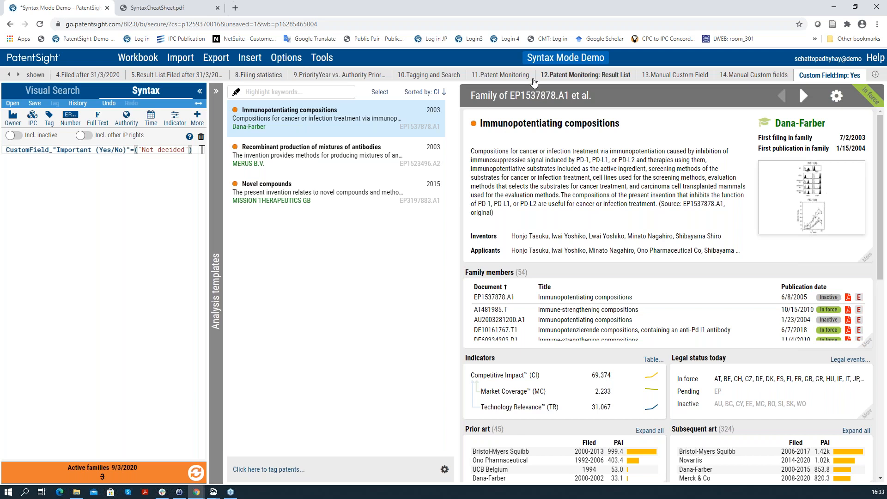
- Review the 11.Patent Monitoring comments and the aTyr Pharma histidyl-tRNA synthetase family on the 12.Patent Monitoring: Result List sheet
{"action": "left_click", "coordinate": [509, 80]}
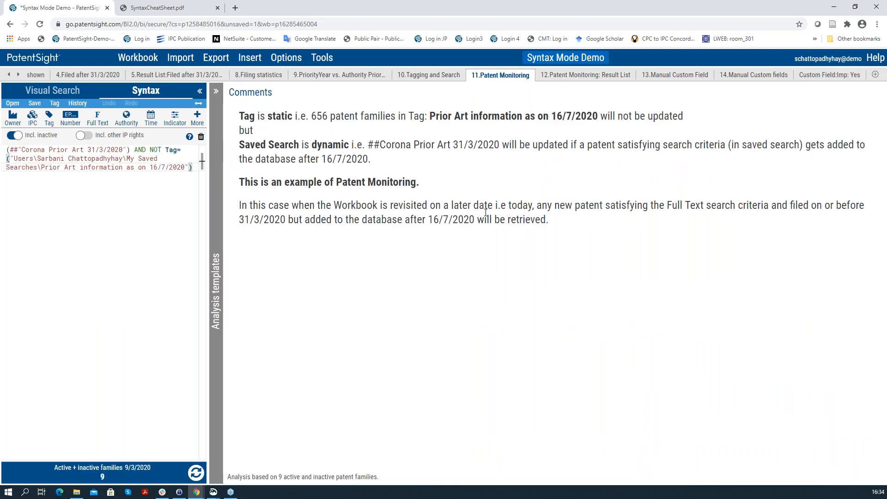
{"action": "left_click", "coordinate": [574, 78]}
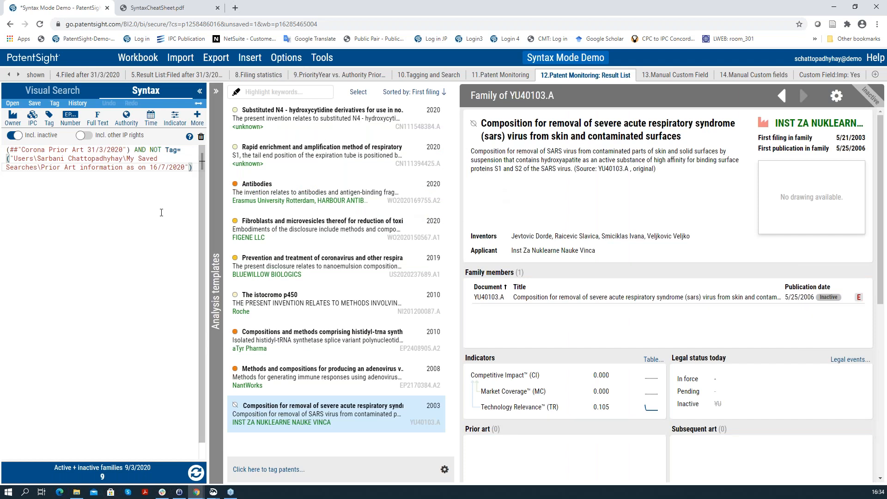
{"action": "left_click", "coordinate": [342, 341]}
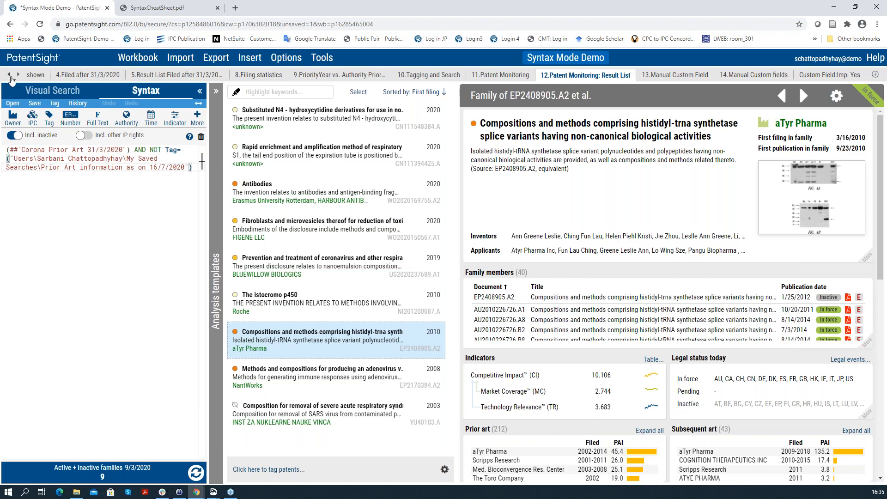
- Open the 15.Search History sheet and display the list of past searches
{"action": "left_click", "coordinate": [18, 75]}
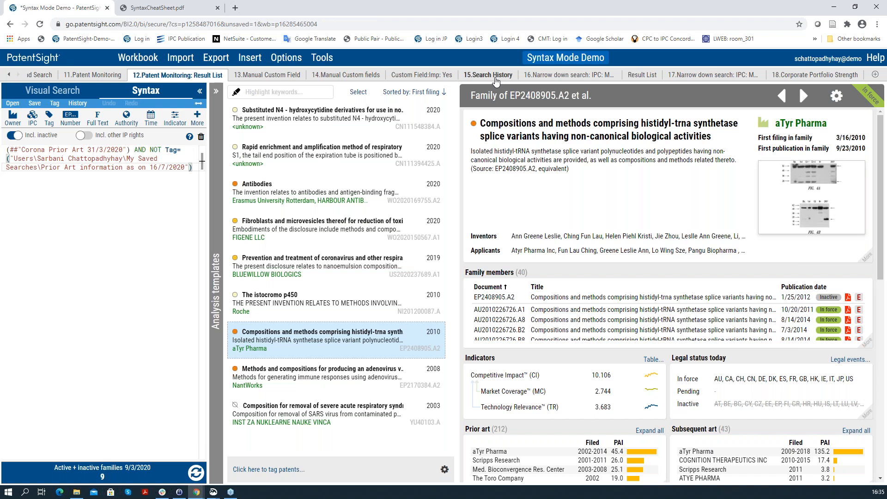
{"action": "left_click", "coordinate": [496, 76]}
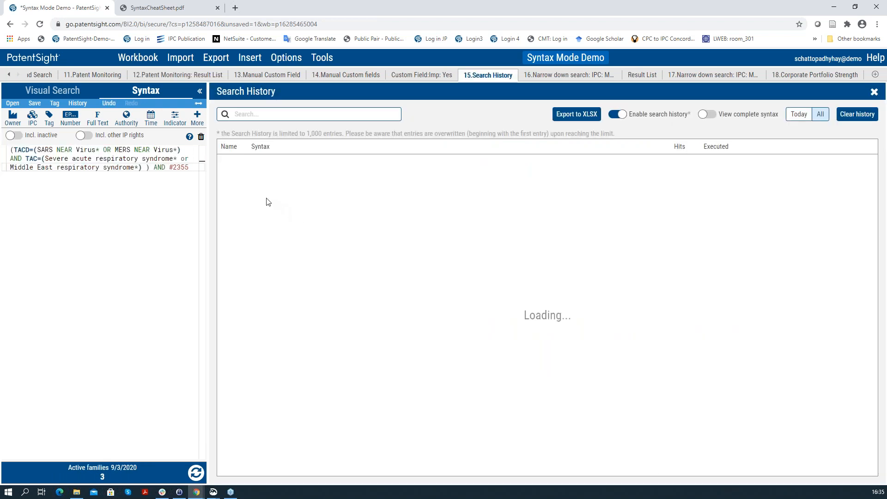